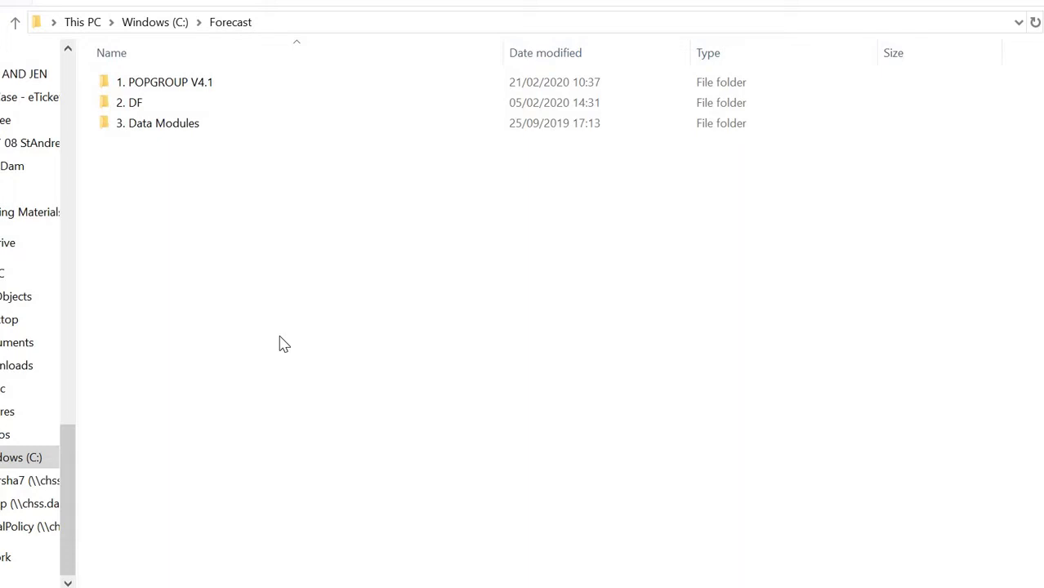
# Step: Open the reports_NRS2016_Principal workbook from the Edin-Edunb2016_out folder inside 1. POPGROUP V4.1
pyautogui.doubleClick(180, 89)
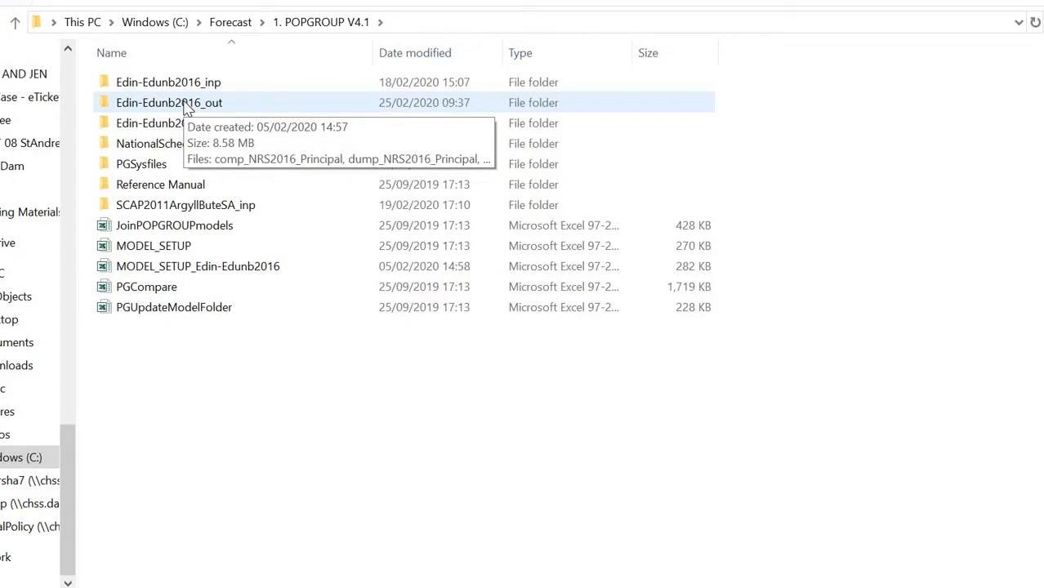
pyautogui.doubleClick(186, 108)
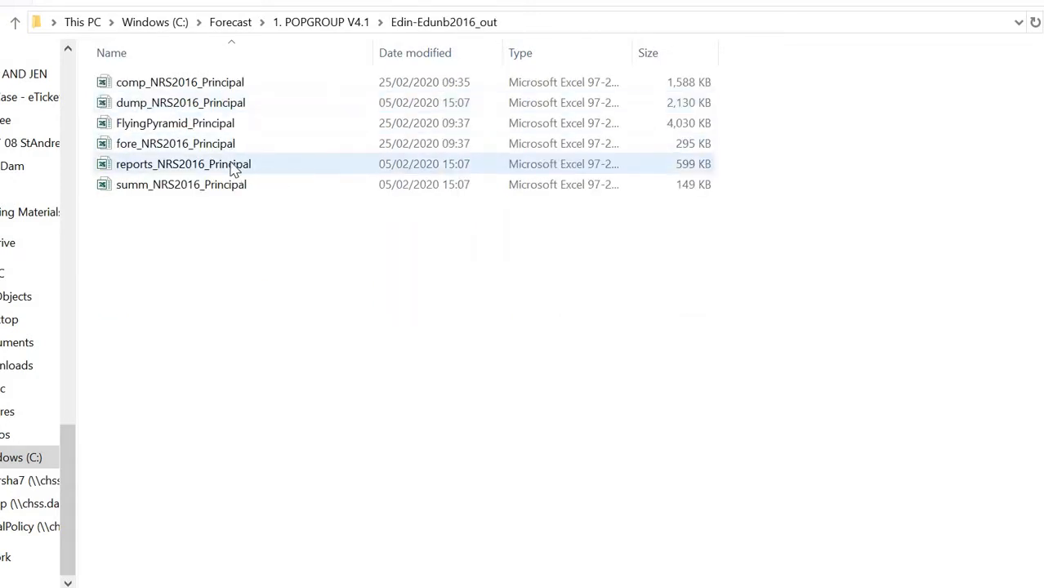
pyautogui.click(167, 104)
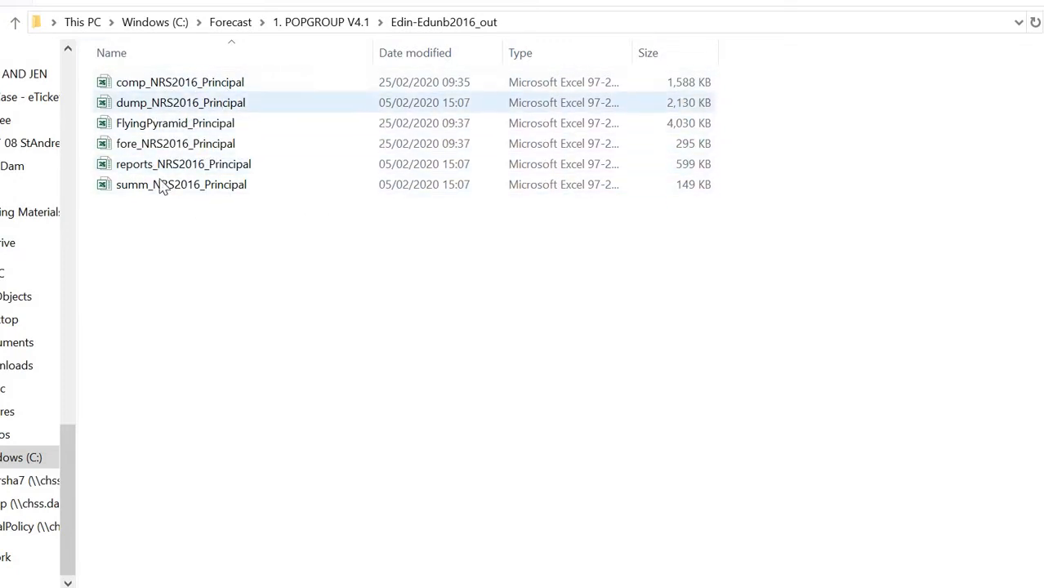
pyautogui.click(175, 168)
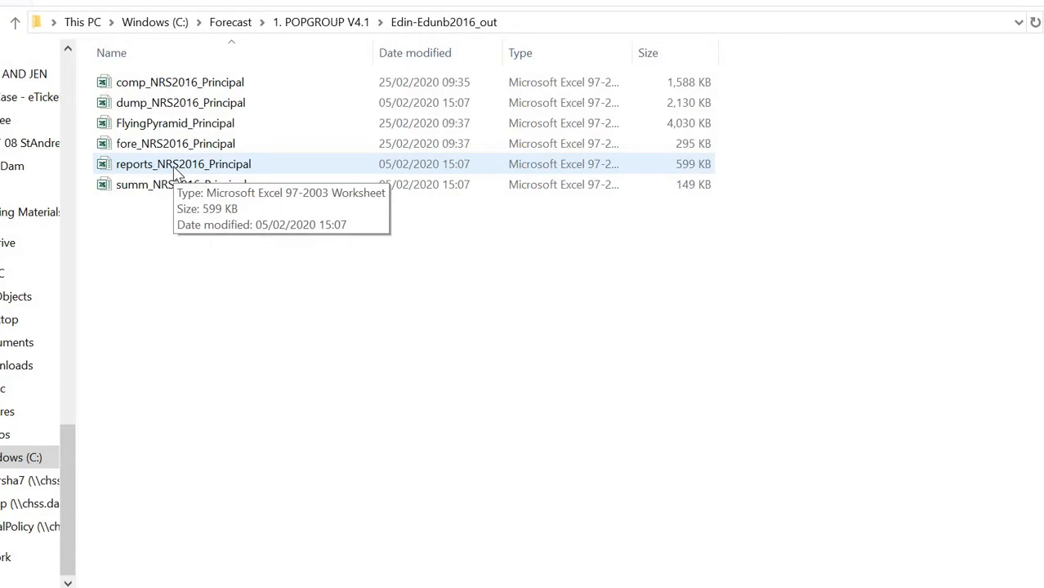
pyautogui.doubleClick(174, 167)
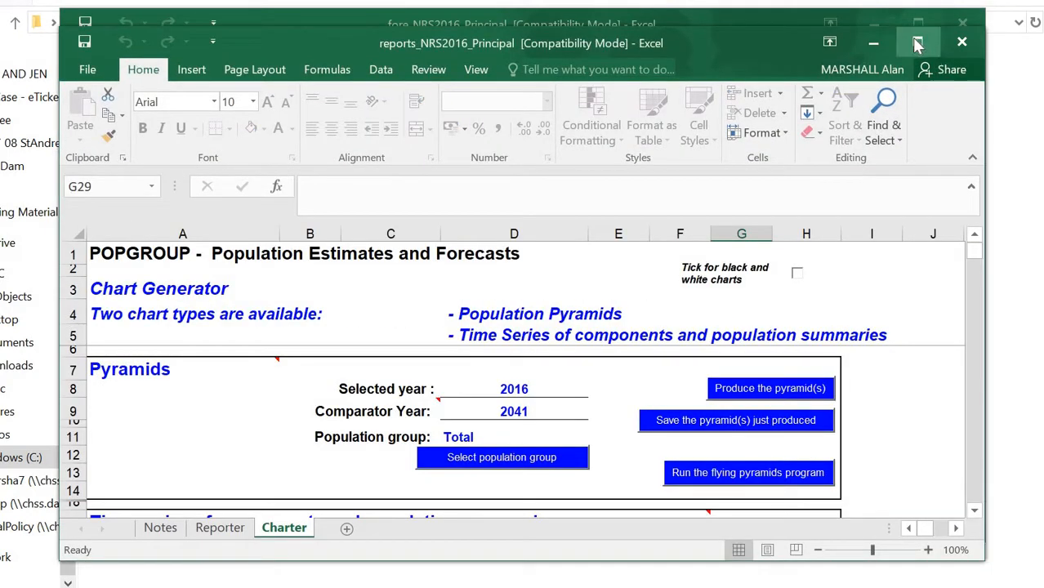
pyautogui.click(683, 21)
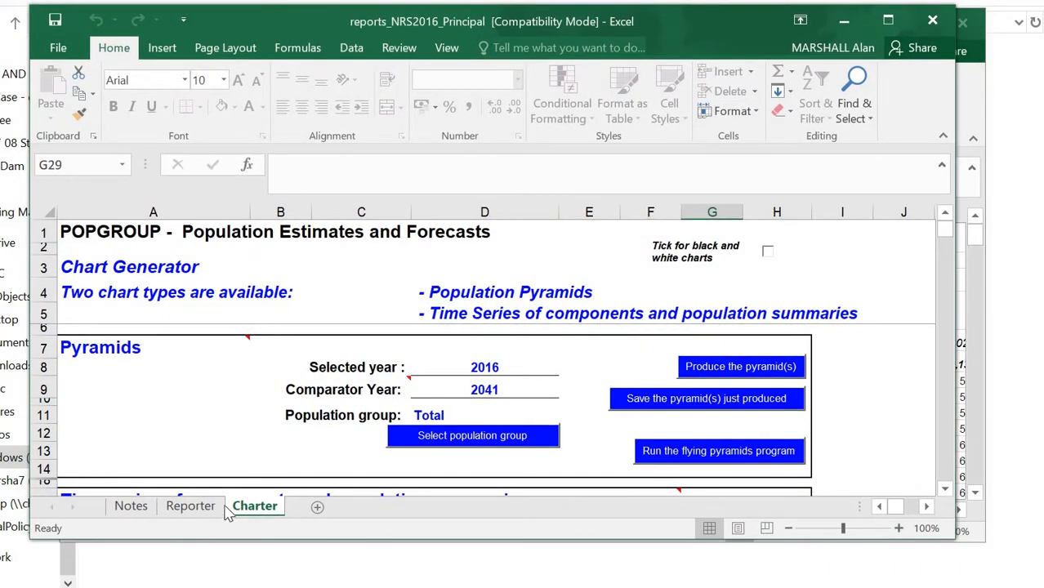
# Step: Review the Notes, Reporter and Charter sheets of the reports workbook
pyautogui.click(124, 506)
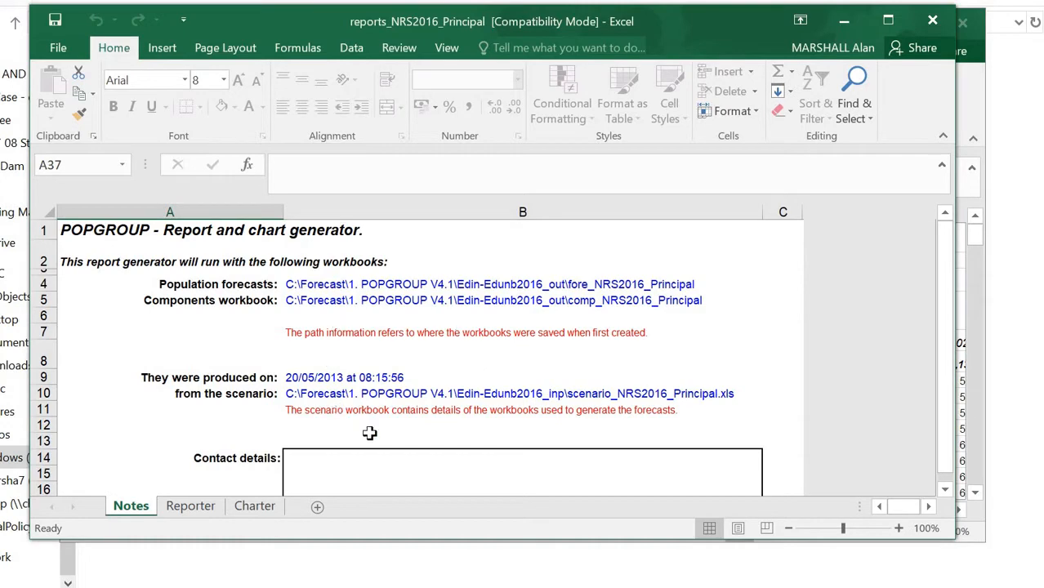
pyautogui.click(191, 508)
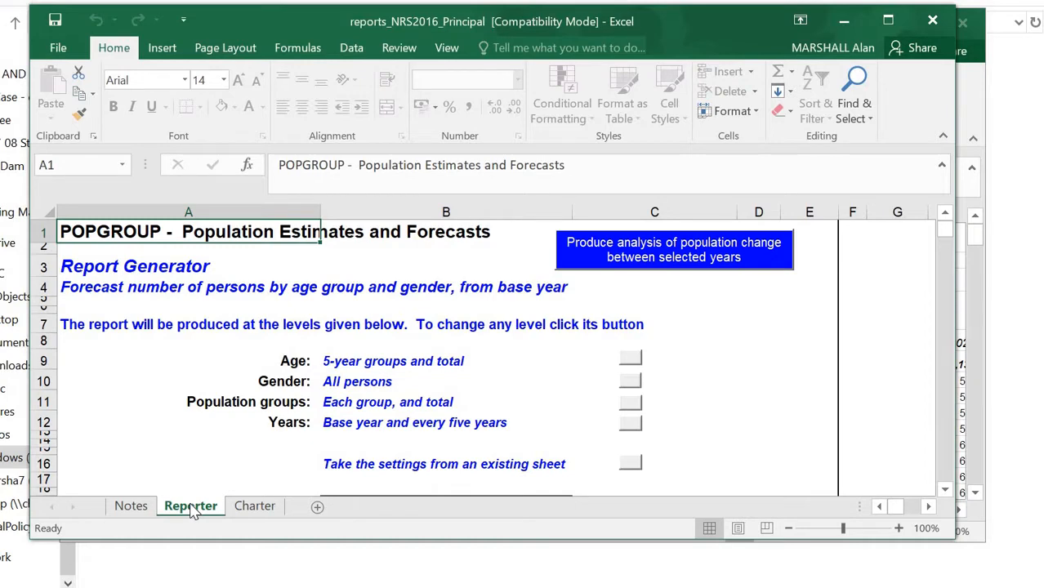
pyautogui.click(252, 508)
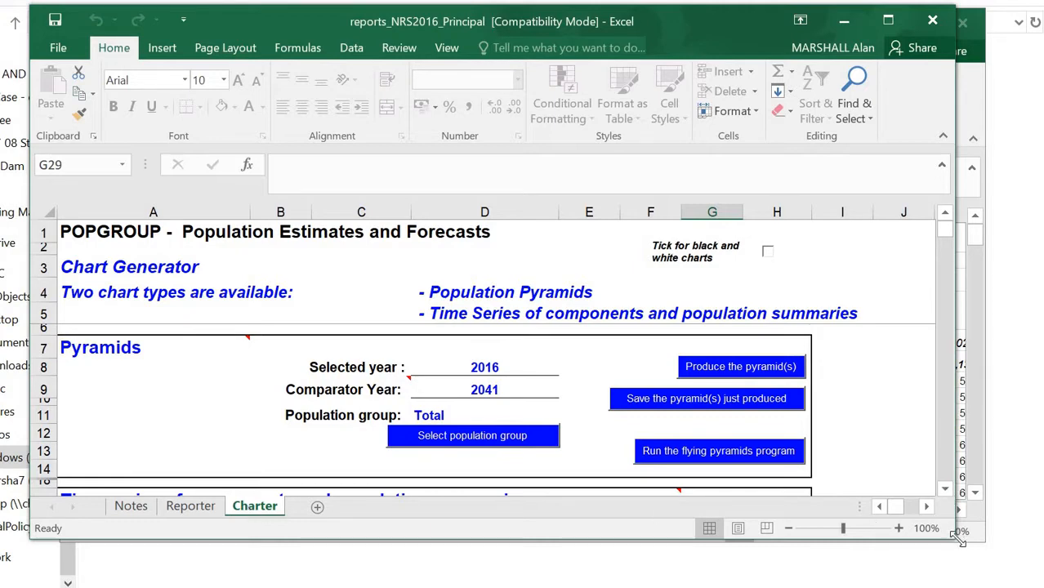
# Step: Enlarge the workbook window and produce the time series charts for "All persons, estimated or forecast"
pyautogui.moveTo(961, 541); pyautogui.dragTo(1043, 587)
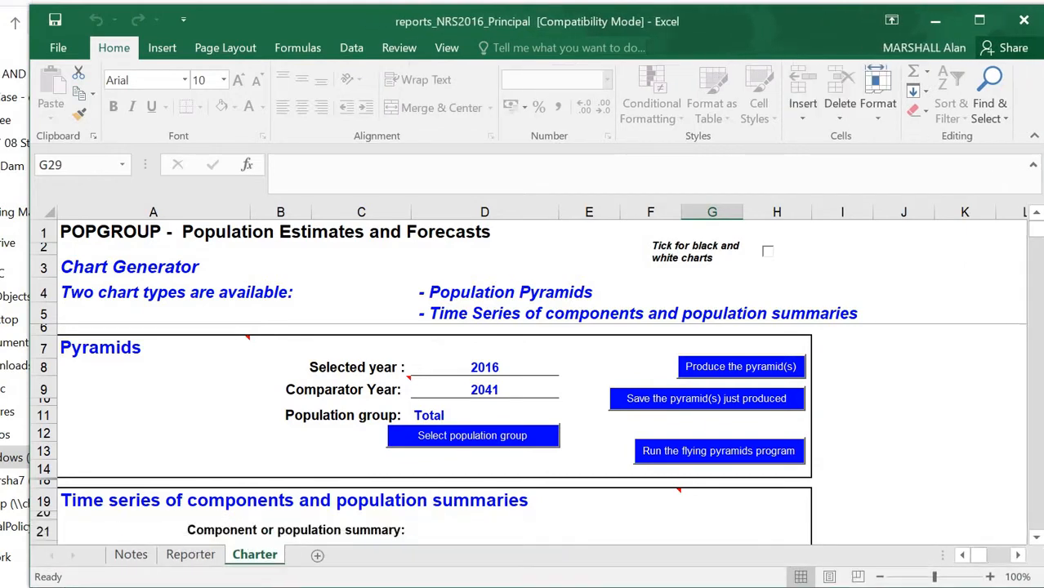
pyautogui.click(1036, 541)
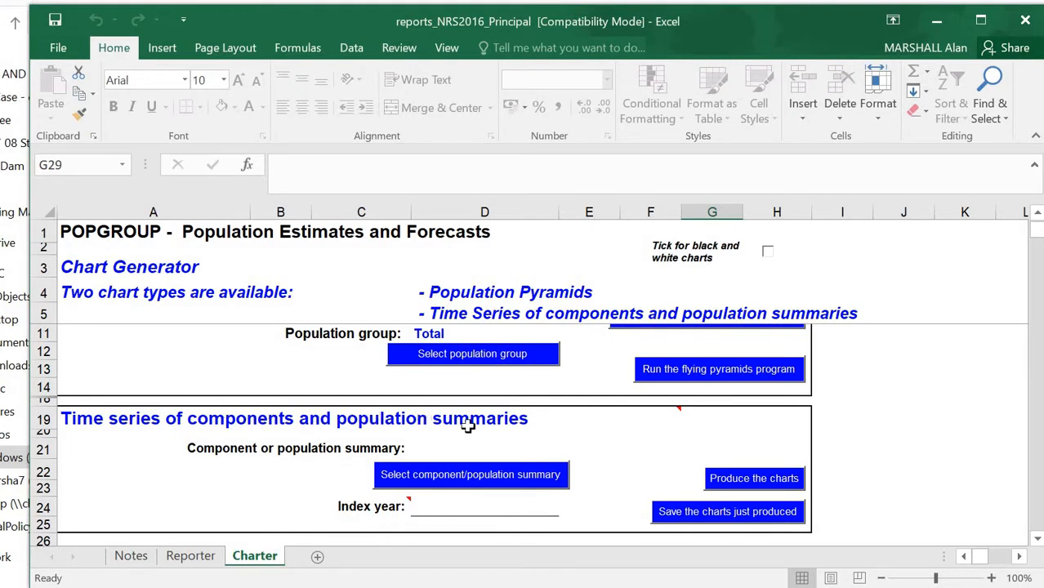
pyautogui.click(472, 477)
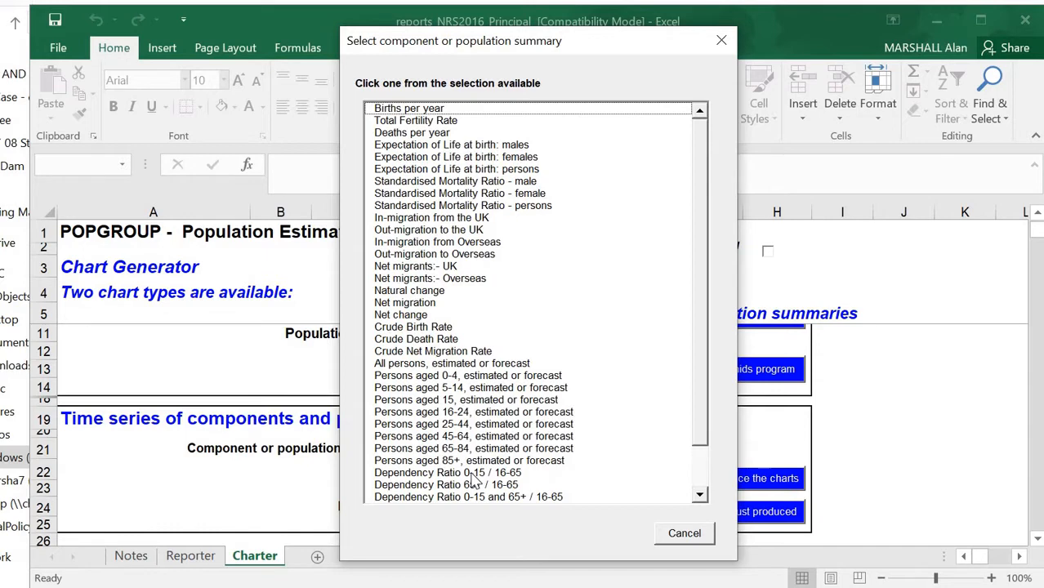
pyautogui.click(441, 364)
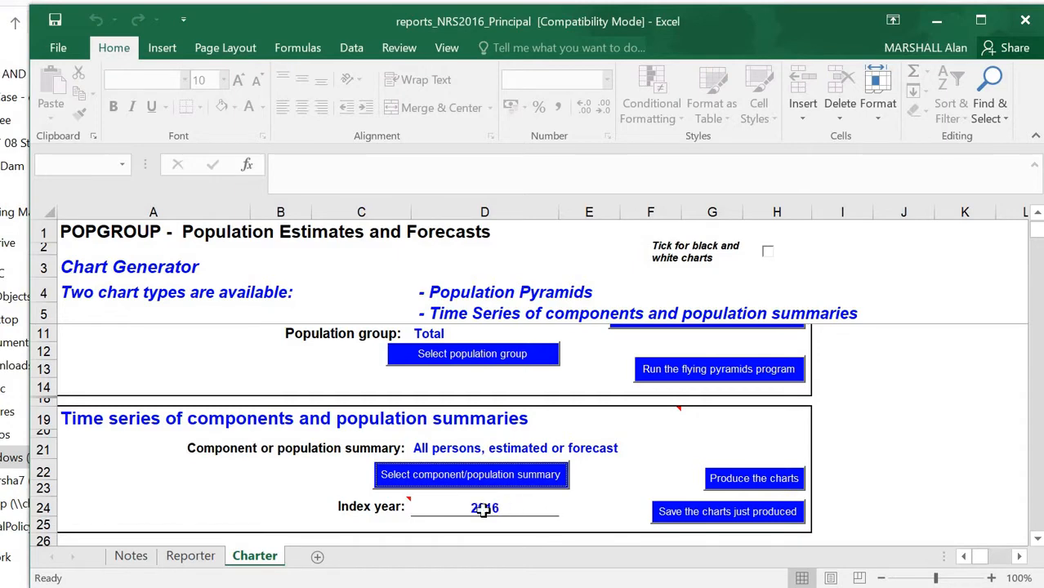
pyautogui.click(756, 482)
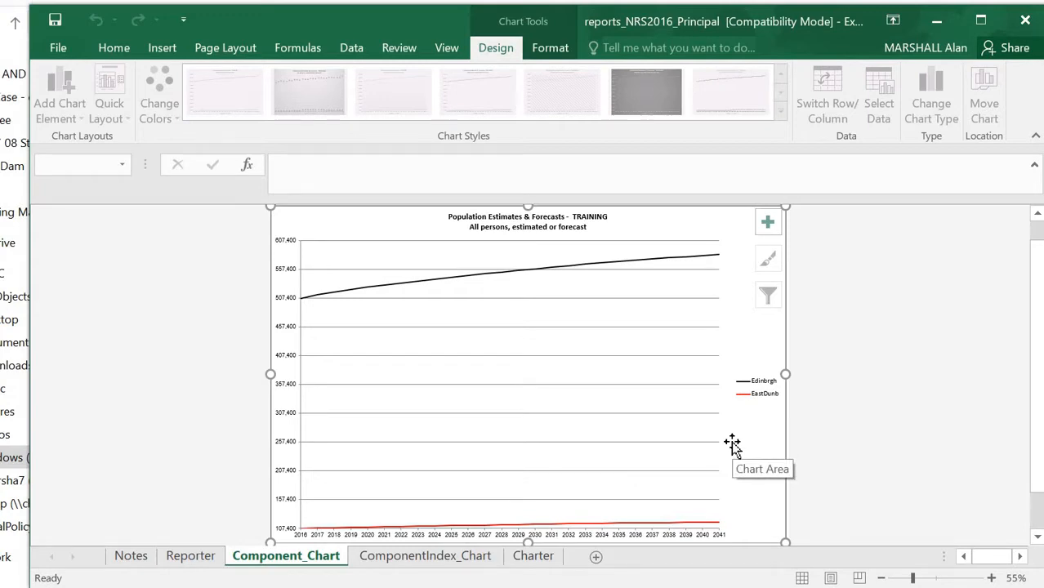
# Step: Run the flying pyramids program from the Charter sheet and chart Edinbrgh as population group 1 and EastDunb as group 2
pyautogui.click(535, 556)
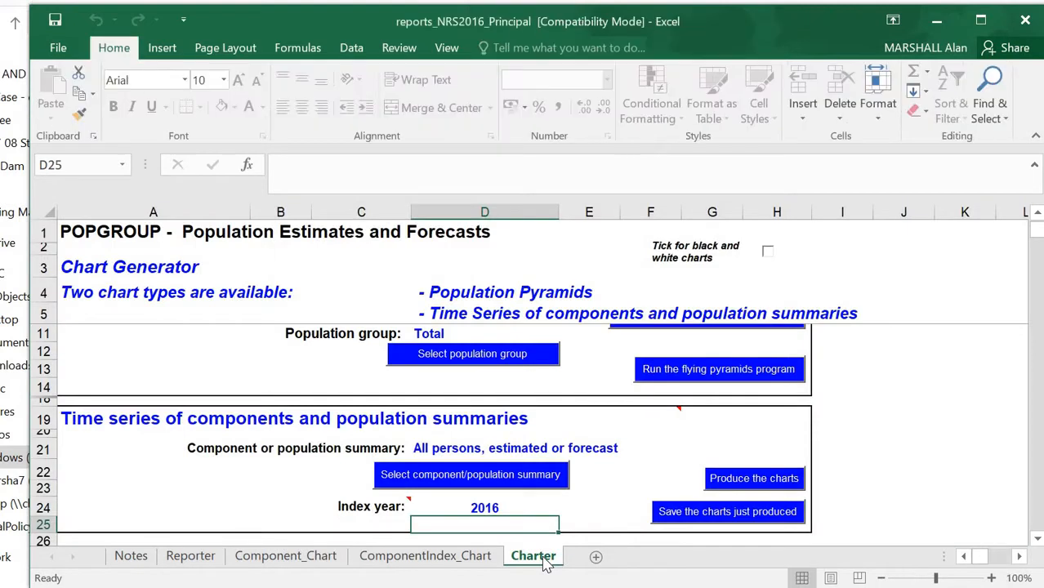
pyautogui.click(726, 372)
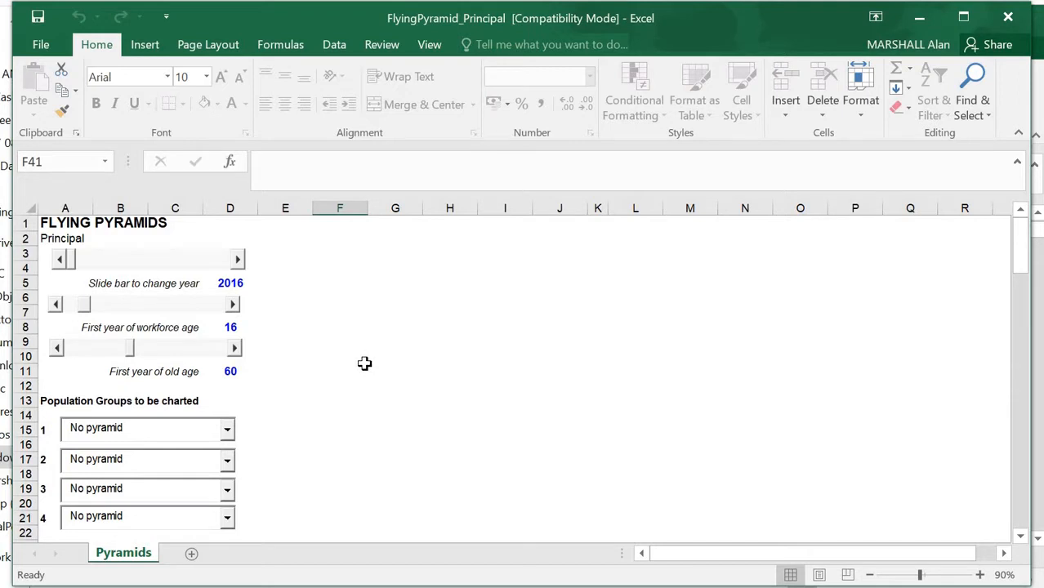
pyautogui.click(227, 430)
pyautogui.click(159, 474)
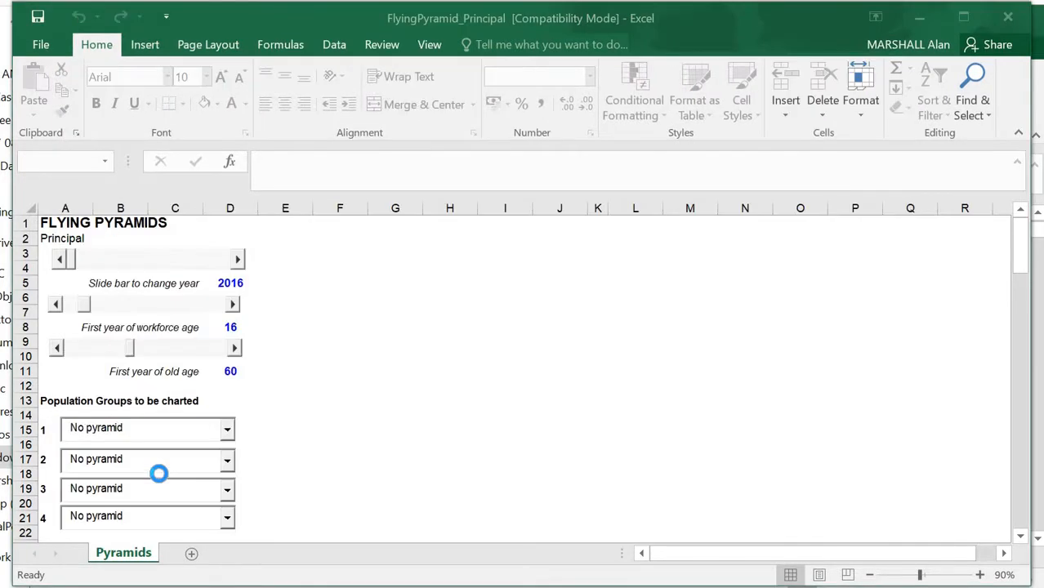
pyautogui.click(227, 462)
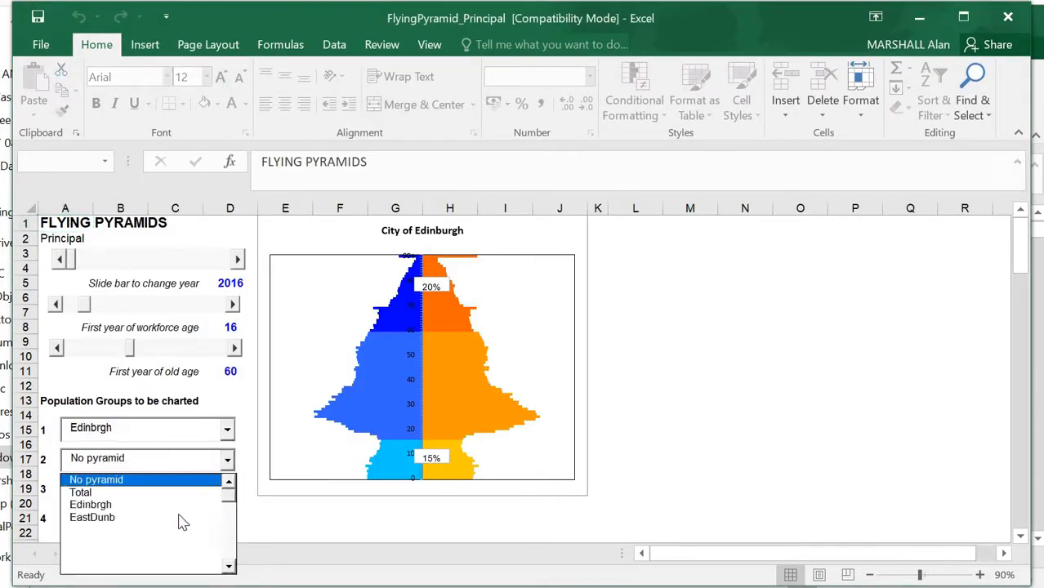
pyautogui.click(167, 527)
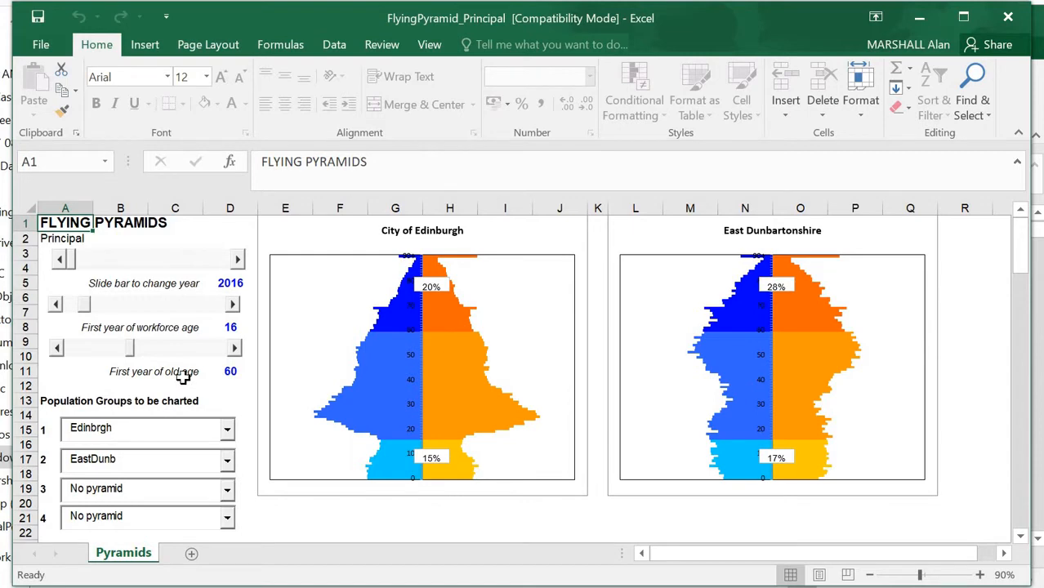
# Step: Raise the first year of old age for the pyramids to 65
pyautogui.click(234, 349)
pyautogui.click(234, 349)
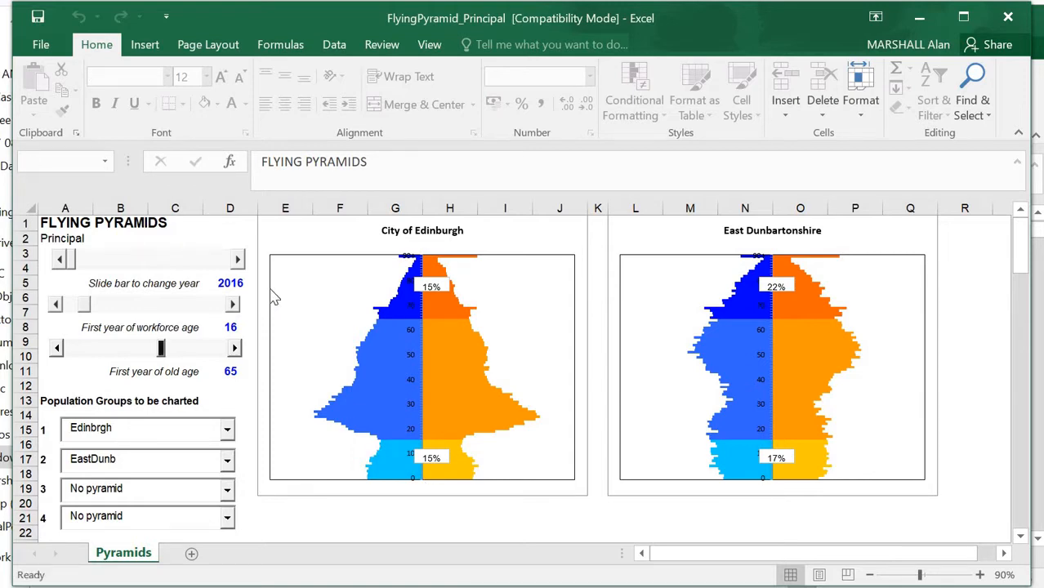
# Step: Advance the pyramids' year step by step to 2041, compare the old-age shares of both areas, and return the year to 2016
pyautogui.click(237, 260)
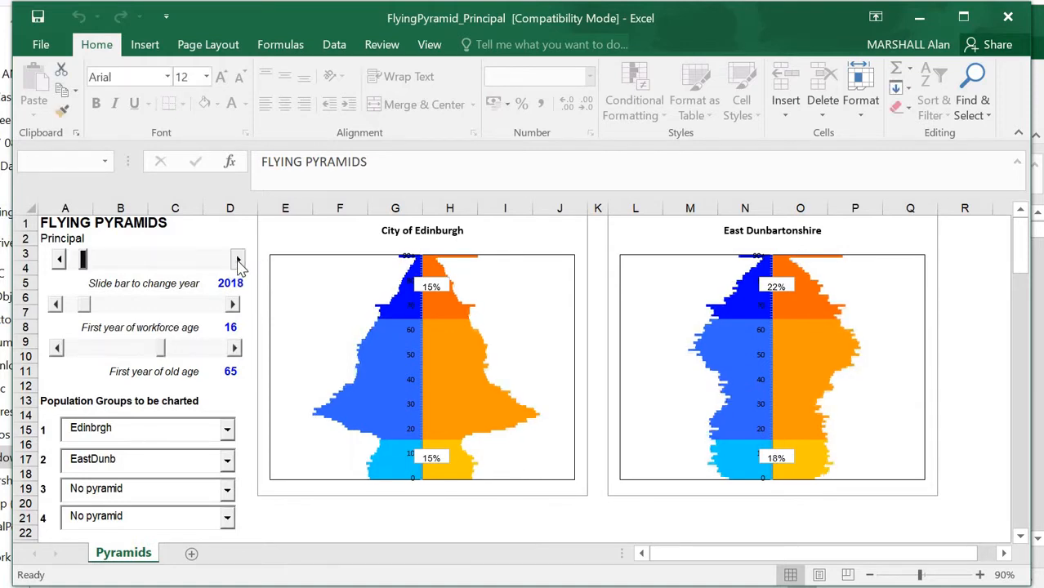
pyautogui.click(238, 260)
pyautogui.click(237, 261)
pyautogui.click(237, 261)
pyautogui.click(237, 260)
pyautogui.click(238, 261)
pyautogui.click(238, 261)
pyautogui.click(238, 261)
pyautogui.click(238, 261)
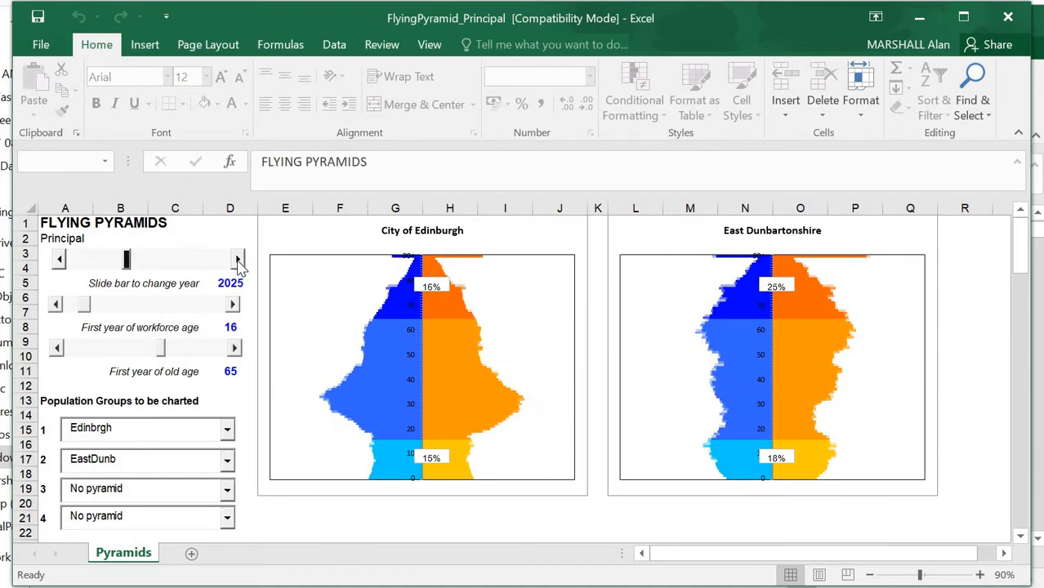
pyautogui.click(238, 260)
pyautogui.click(238, 260)
pyautogui.click(238, 261)
pyautogui.click(237, 261)
pyautogui.click(238, 261)
pyautogui.click(238, 261)
pyautogui.click(238, 260)
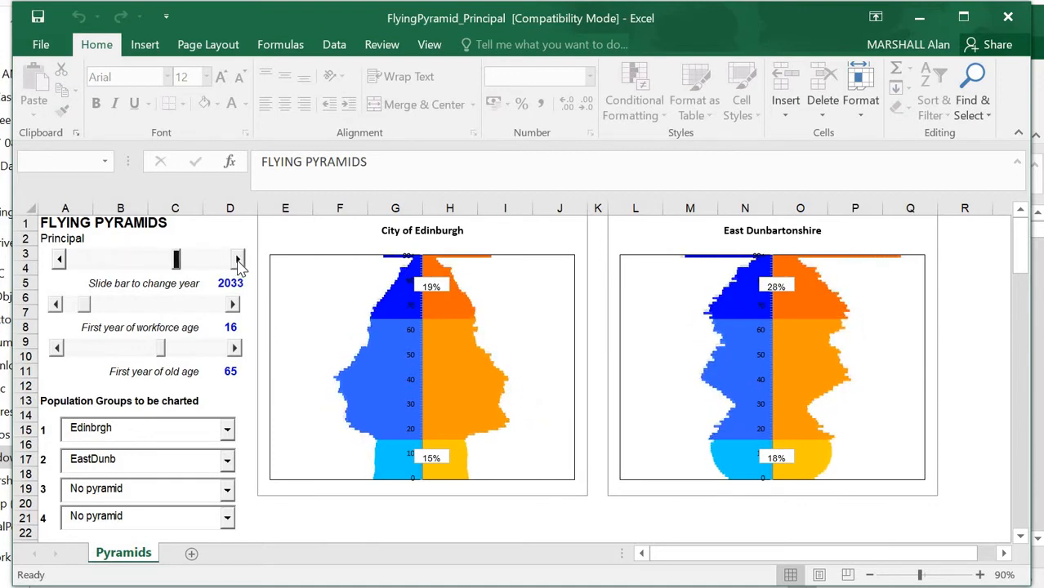
pyautogui.click(238, 260)
pyautogui.click(238, 260)
pyautogui.click(238, 261)
pyautogui.click(238, 261)
pyautogui.click(238, 260)
pyautogui.click(238, 261)
pyautogui.click(237, 261)
pyautogui.click(238, 261)
pyautogui.click(237, 261)
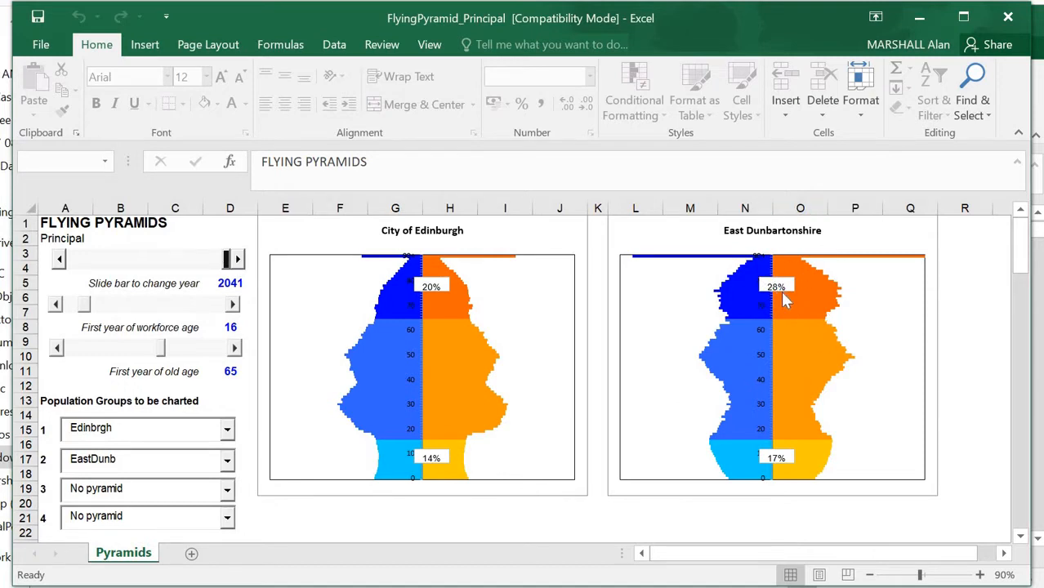
pyautogui.moveTo(783, 294)
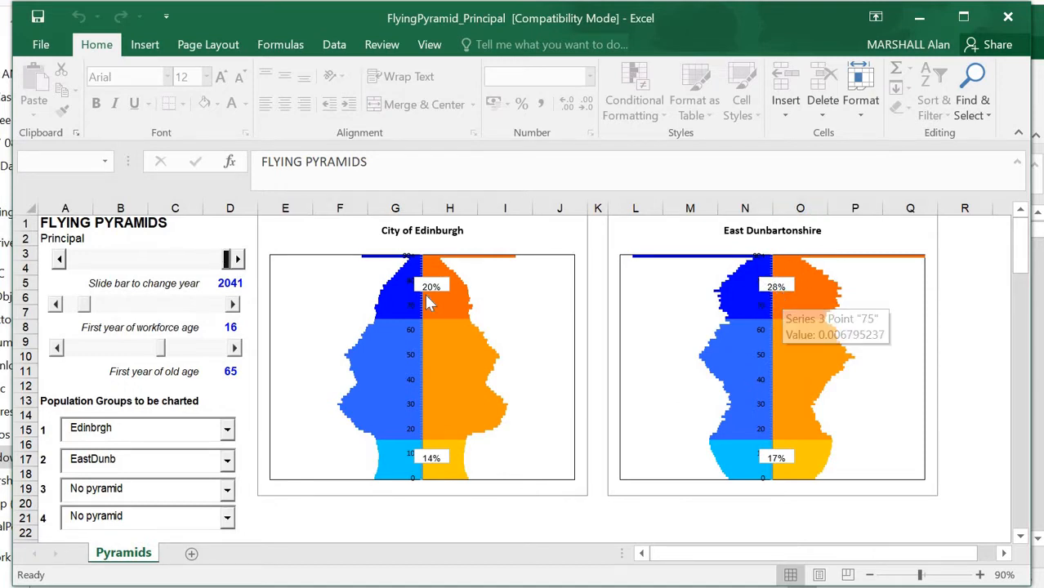
pyautogui.moveTo(231, 260); pyautogui.dragTo(54, 266)
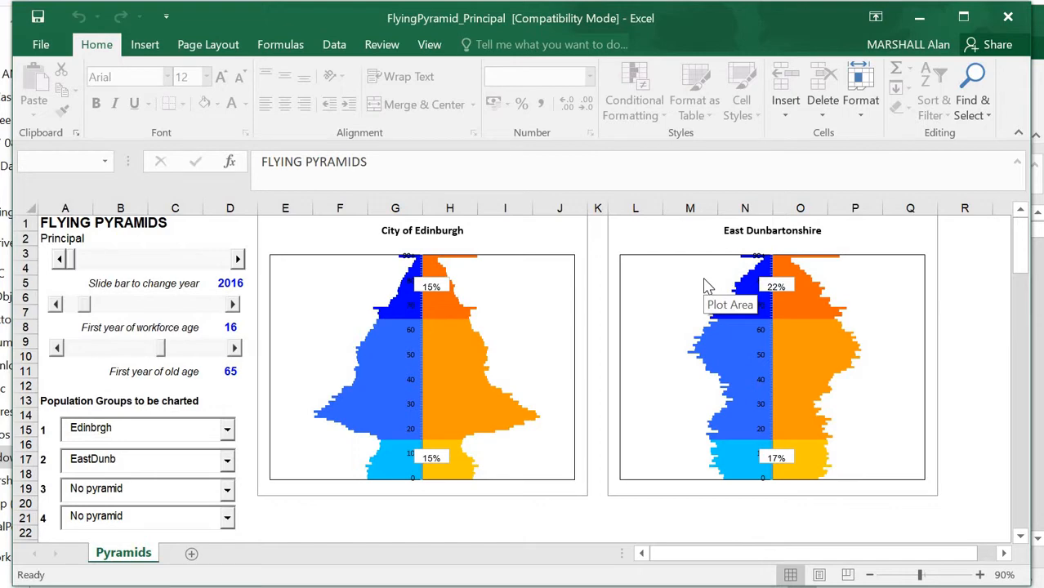
# Step: Return to the reports workbook's Reporter sheet and set the report's gender level to "Males, females and all persons"
pyautogui.click(919, 18)
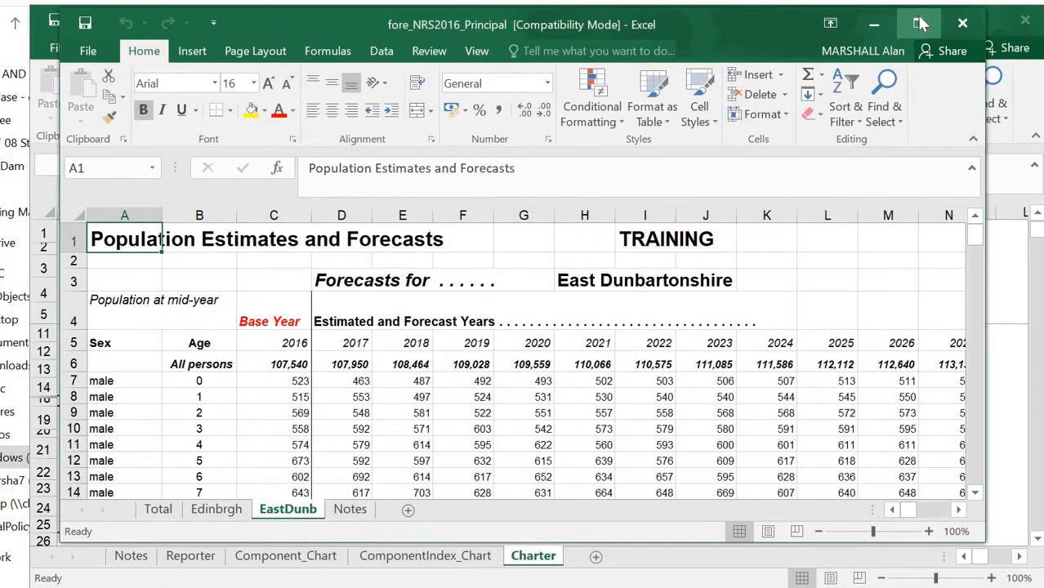
pyautogui.click(873, 25)
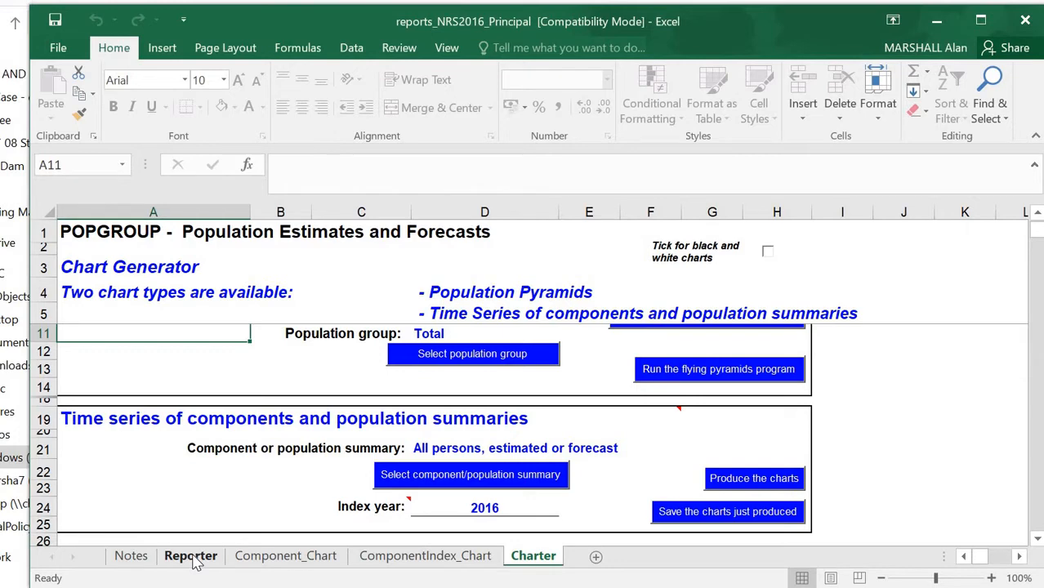
pyautogui.click(194, 559)
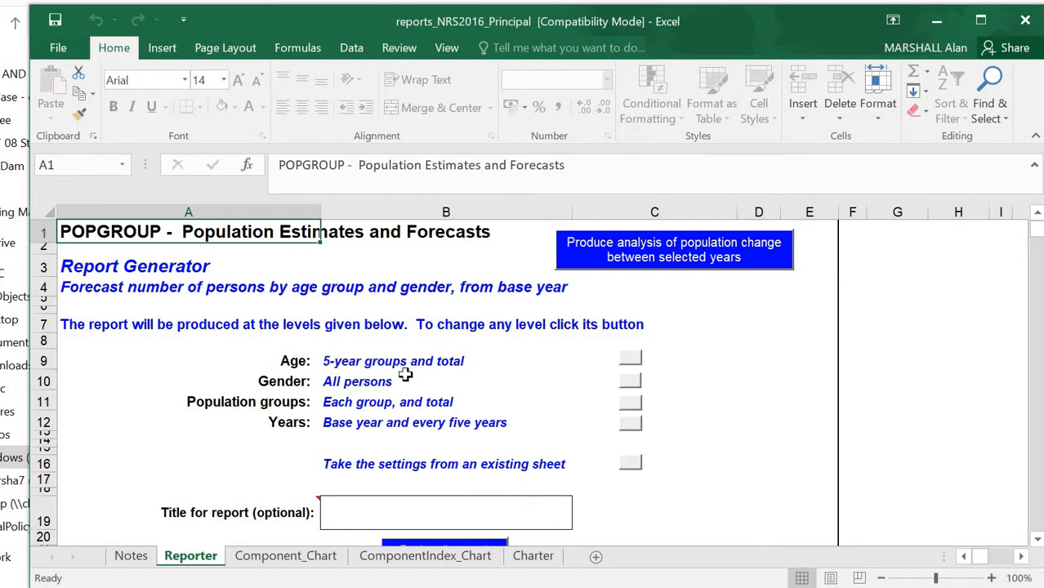
pyautogui.click(630, 381)
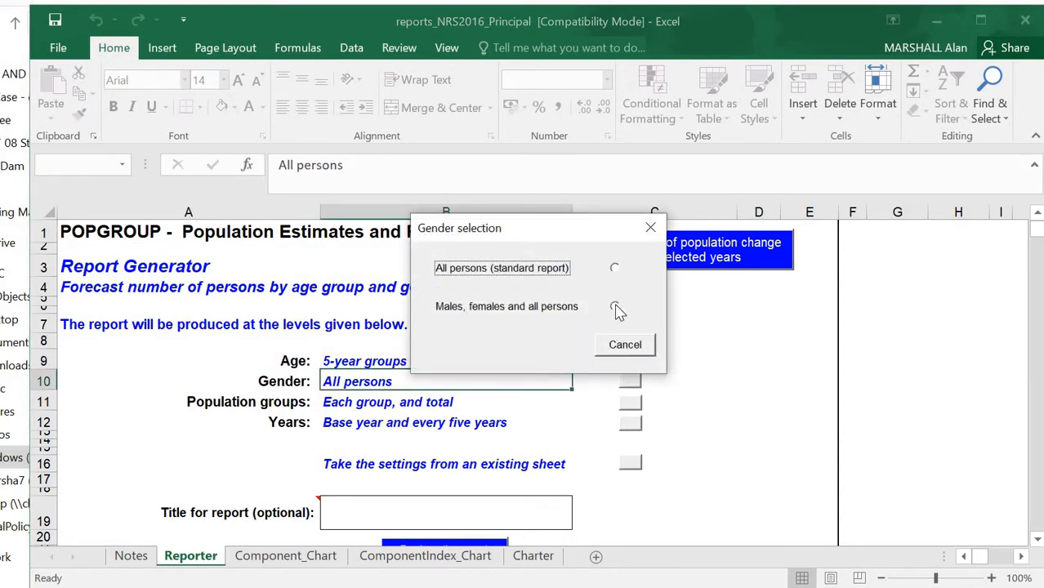
pyautogui.click(615, 308)
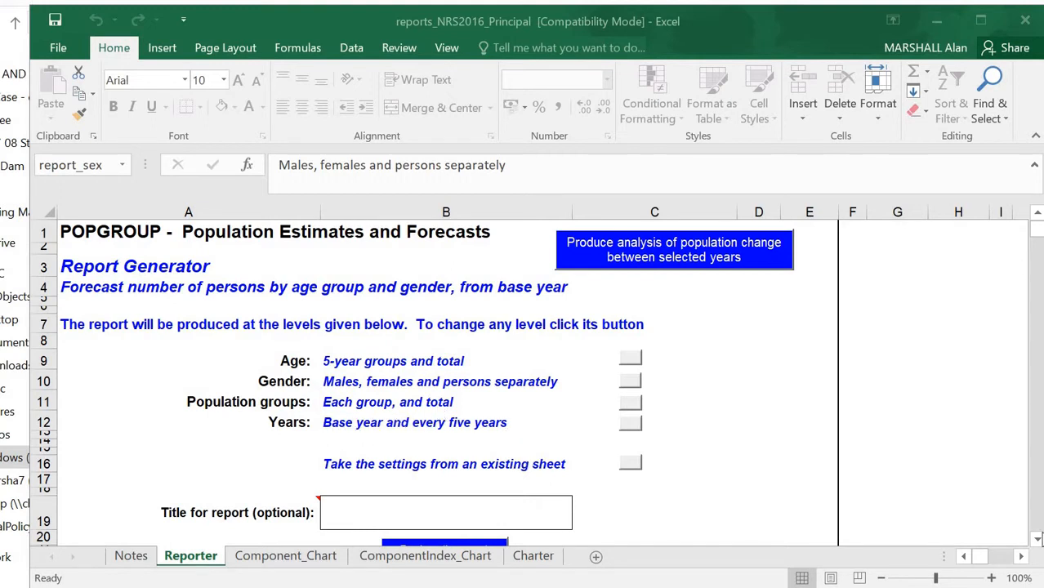
# Step: Produce the population report on a new worksheet named "Pop change"
pyautogui.click(1037, 539)
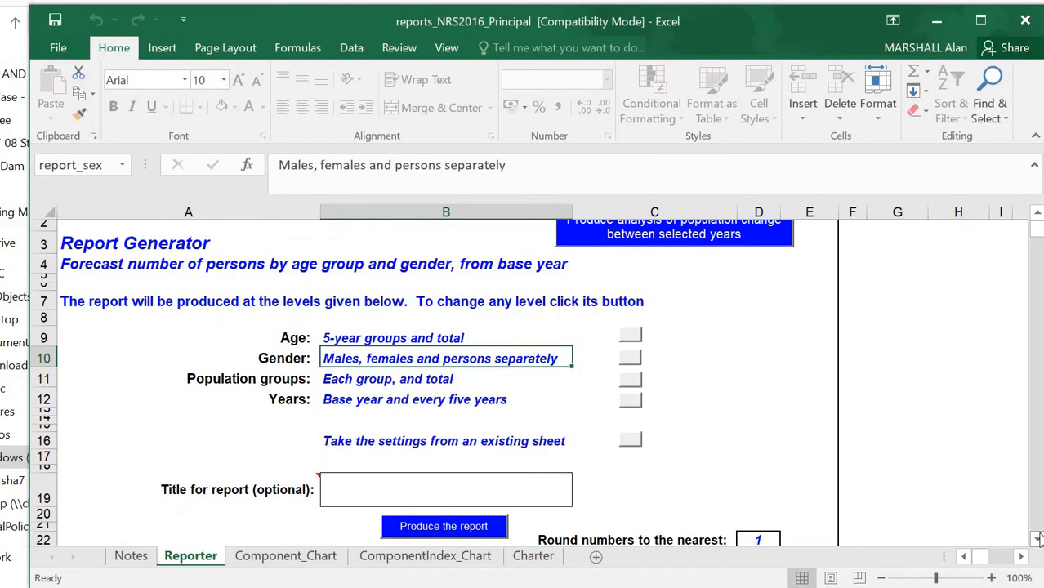
pyautogui.click(448, 514)
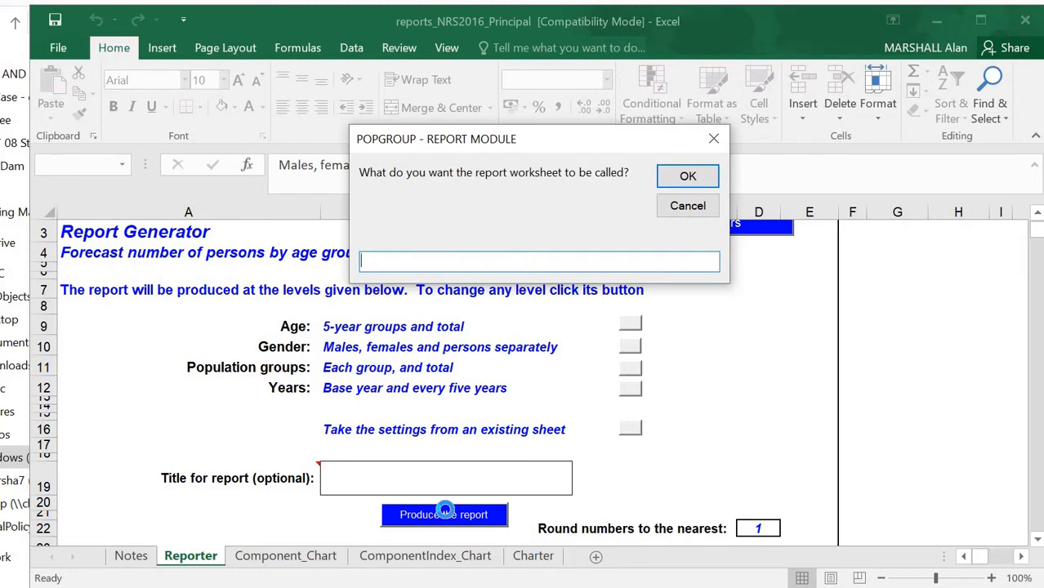
pyautogui.write('Pop change')
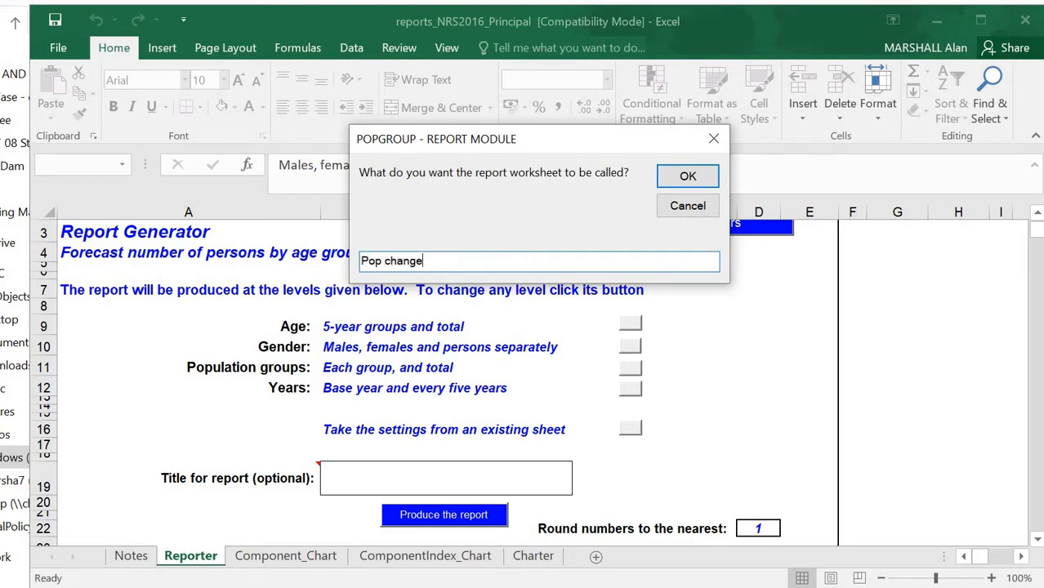
pyautogui.click(695, 177)
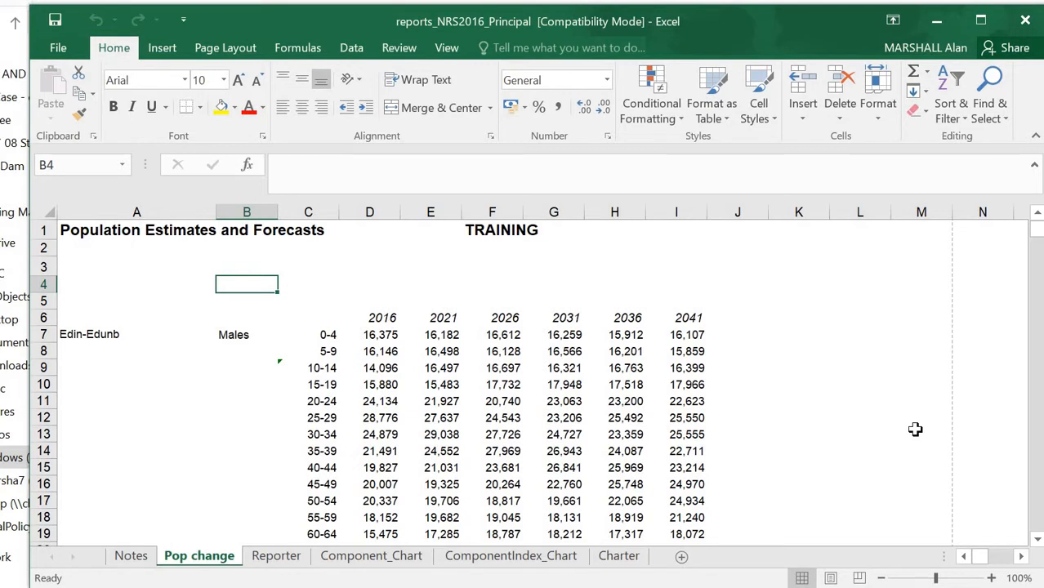
# Step: Review the Edin-Edunb males section of the report, from age group 0-4 down to the total row
pyautogui.click(107, 346)
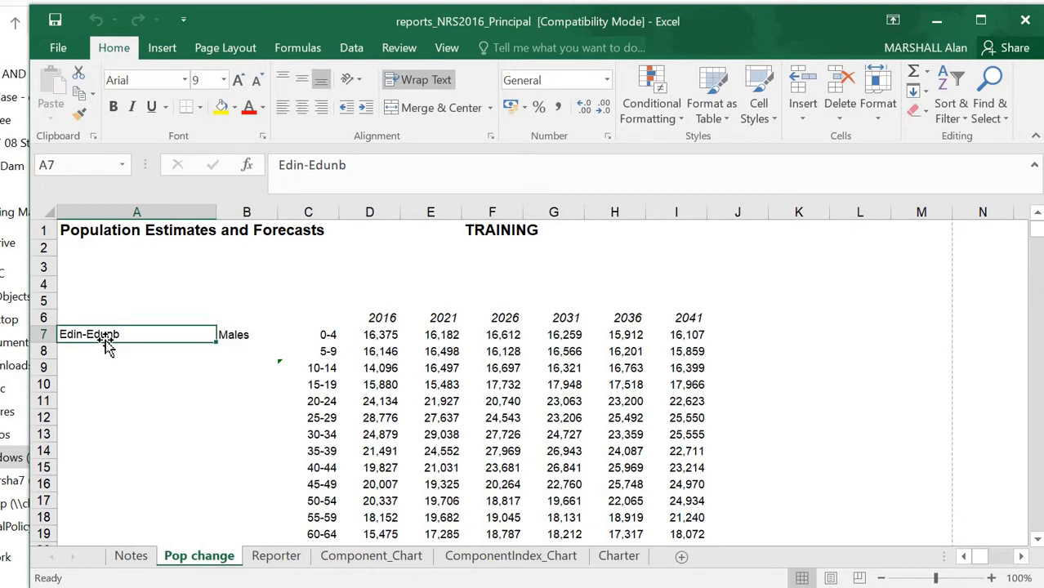
pyautogui.press('Right')
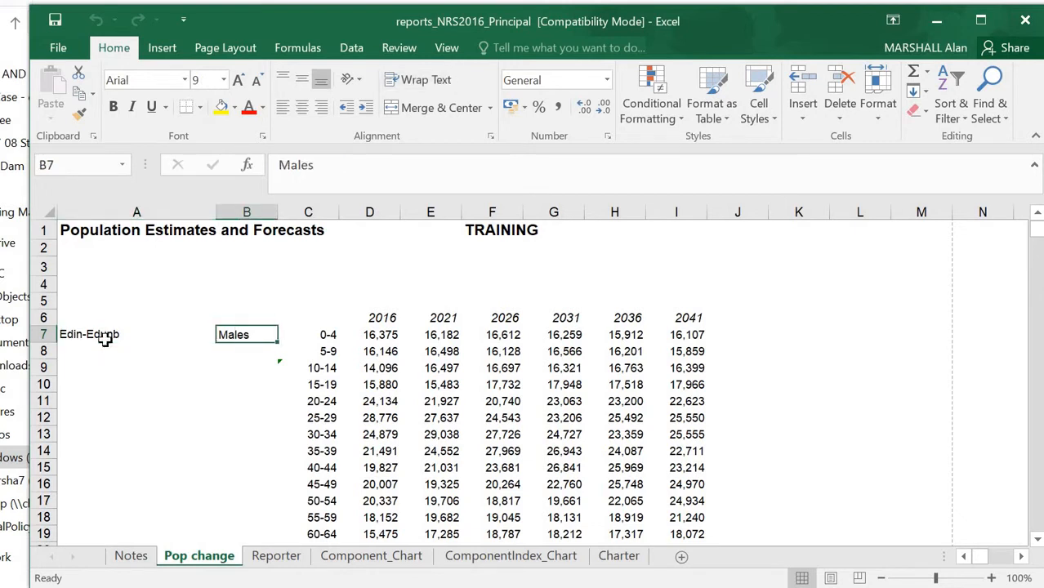
pyautogui.press('Right')
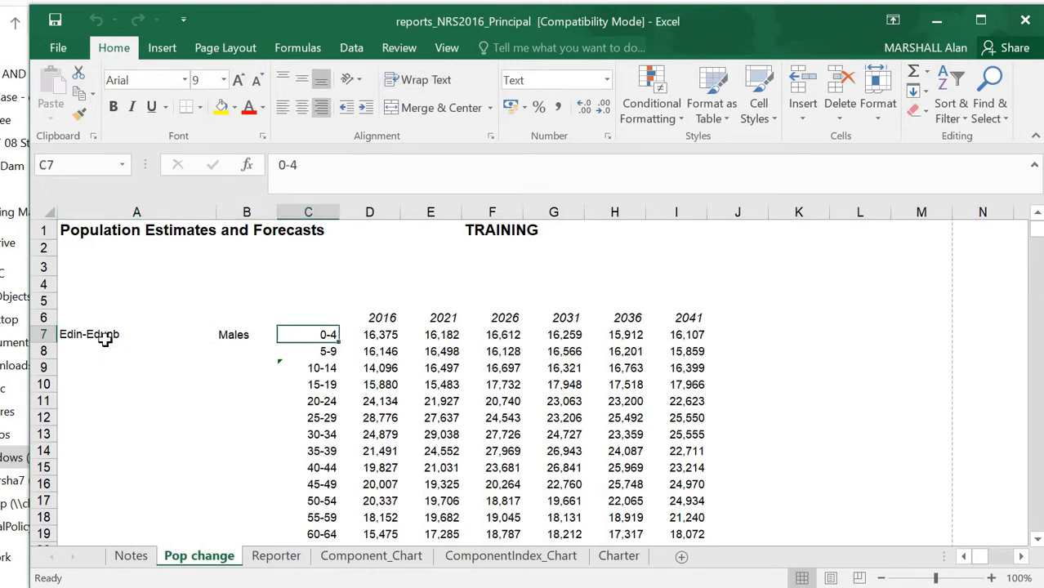
pyautogui.press('Down')
pyautogui.press('Down')
pyautogui.press('Down')
pyautogui.press('Down')
pyautogui.press('Down')
pyautogui.press('Down')
pyautogui.press('Down')
pyautogui.press('Down')
pyautogui.press('Down')
pyautogui.press('Down')
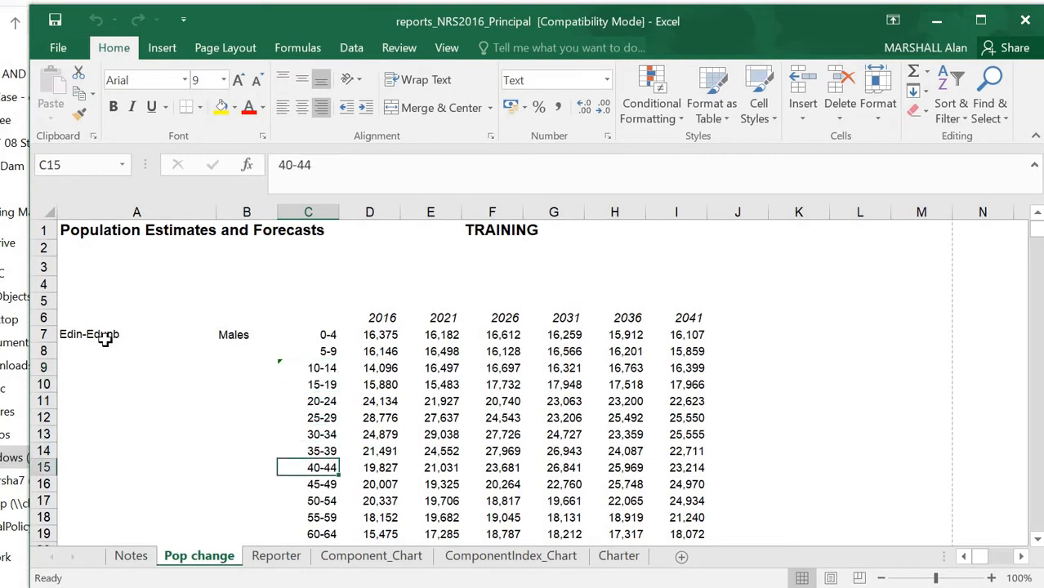
pyautogui.press('Down')
pyautogui.press('Down')
pyautogui.press('Down')
pyautogui.press('Down')
pyautogui.press('Down')
pyautogui.press('Down')
pyautogui.press('Down')
pyautogui.press('Down')
pyautogui.press('Down')
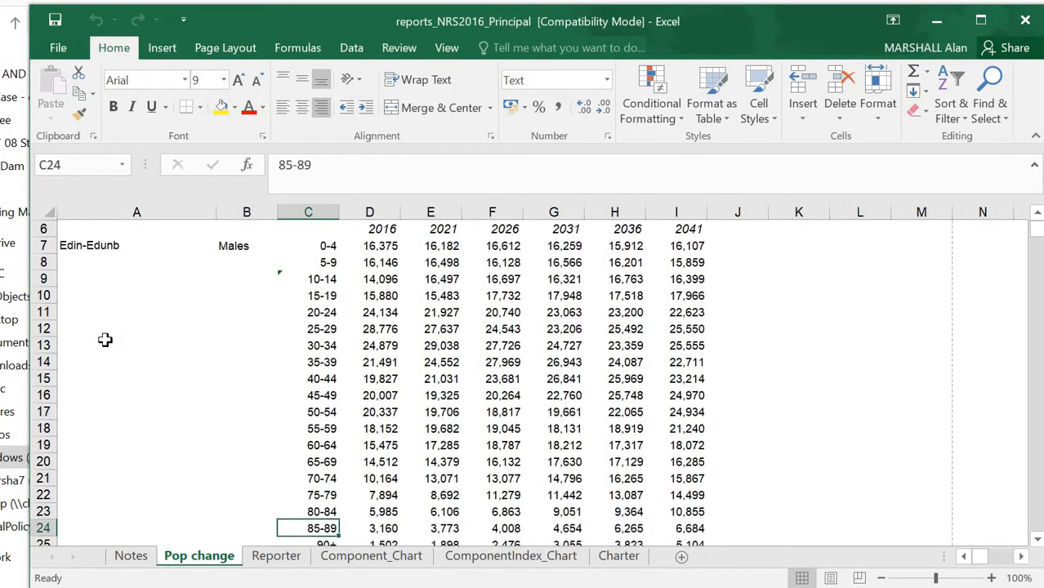
pyautogui.press('Up')
pyautogui.press('Up')
pyautogui.press('Down')
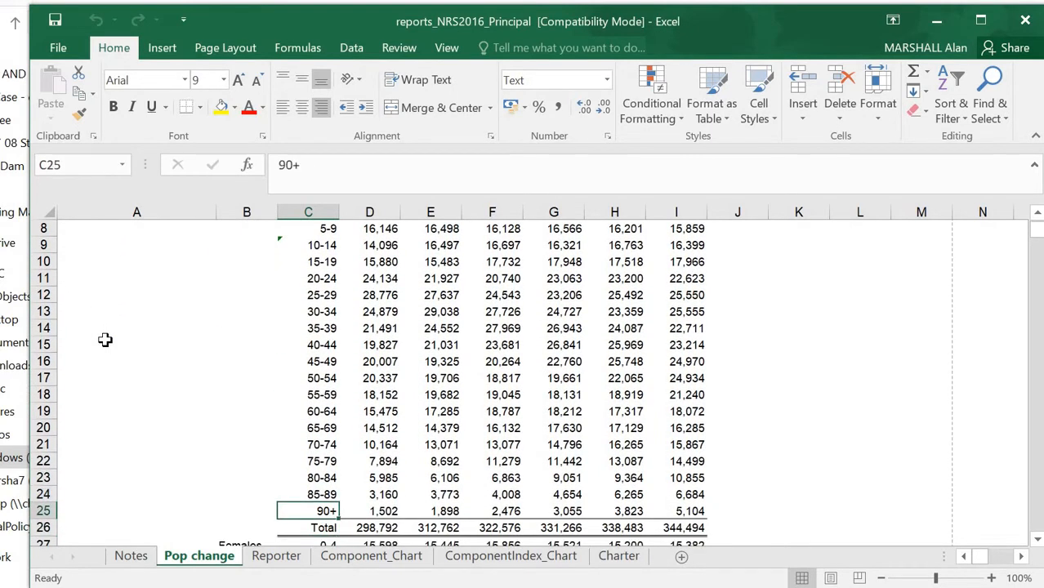
pyautogui.press('Down')
pyautogui.press('Down')
pyautogui.press('Down')
pyautogui.press('Down')
pyautogui.press('Down')
pyautogui.press('Down')
pyautogui.press('Down')
pyautogui.press('Down')
pyautogui.press('Down')
pyautogui.press('Down')
pyautogui.press('Down')
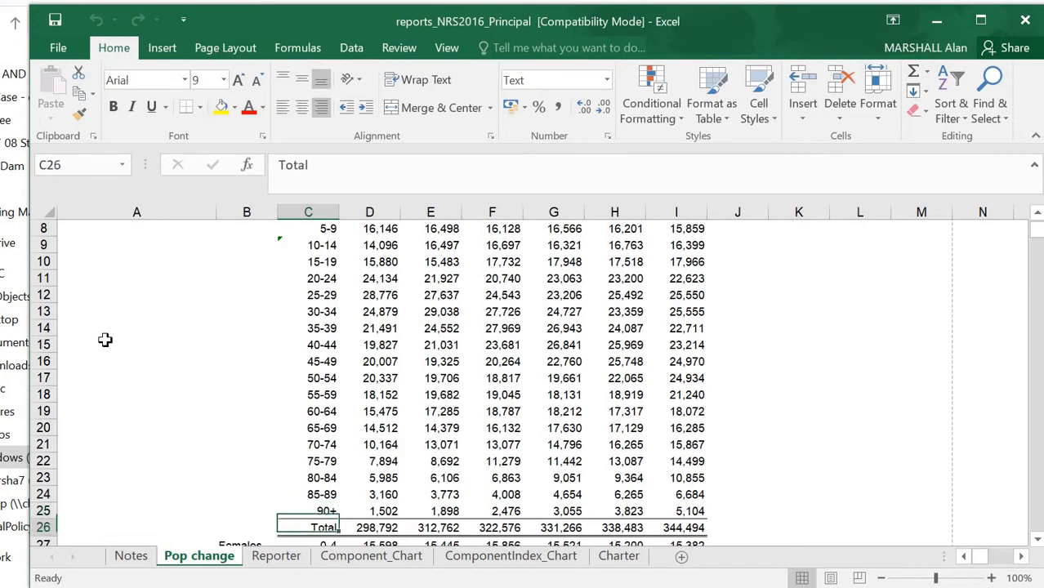
# Step: Go through the Edin-Edunb females and persons sections down to the start of the City of Edinburgh section
pyautogui.press('Down')
pyautogui.press('Down')
pyautogui.press('Down')
pyautogui.press('Down')
pyautogui.press('Down')
pyautogui.press('Down')
pyautogui.press('Down')
pyautogui.press('Down')
pyautogui.press('Down')
pyautogui.press('Down')
pyautogui.press('Down')
pyautogui.press('Down')
pyautogui.press('Down')
pyautogui.press('Down')
pyautogui.press('Down')
pyautogui.press('Down')
pyautogui.press('Down')
pyautogui.press('Down')
pyautogui.press('Down')
pyautogui.press('Down')
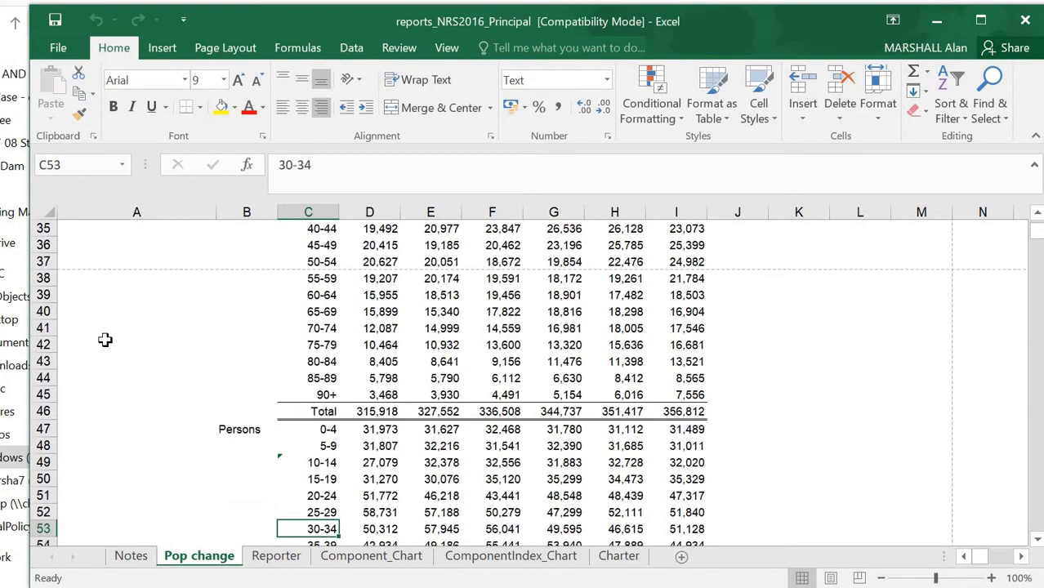
pyautogui.press('Down')
pyautogui.press('Down')
pyautogui.press('Down')
pyautogui.press('Down')
pyautogui.press('Down')
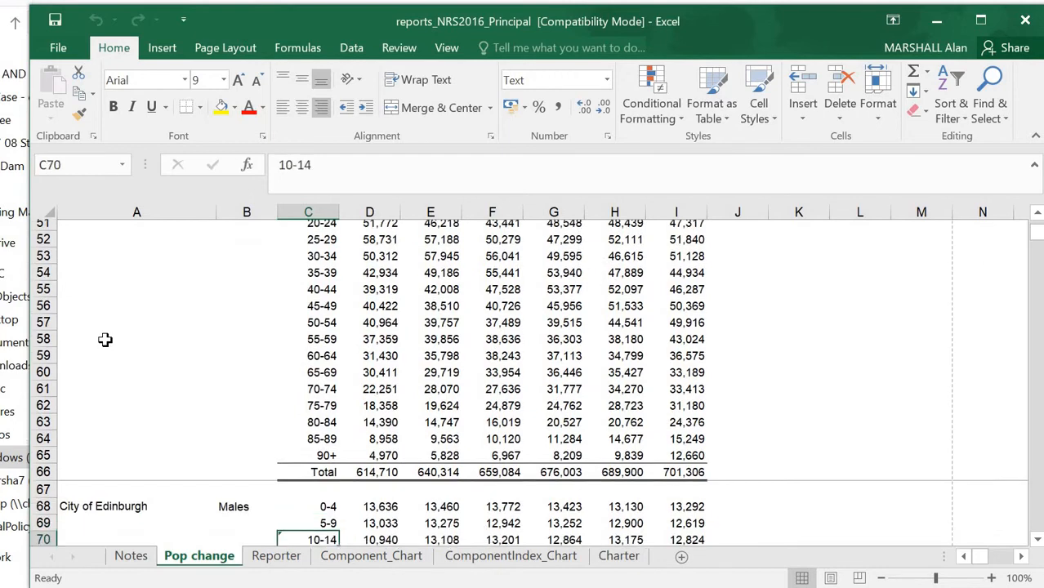
# Step: Examine the City of Edinburgh male forecasts for ages 0-4 across 2016 to 2041, and the 5-9 and 10-14 rows below
pyautogui.press('Up')
pyautogui.press('Up')
pyautogui.press('Up')
pyautogui.press('Up')
pyautogui.press('Up')
pyautogui.press('Up')
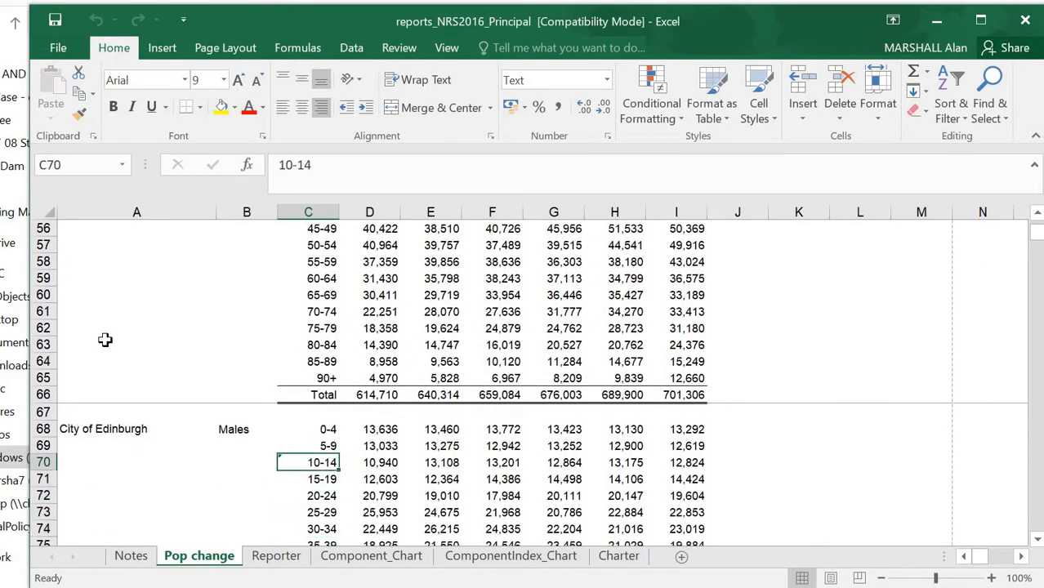
pyautogui.press('Left')
pyautogui.press('Right')
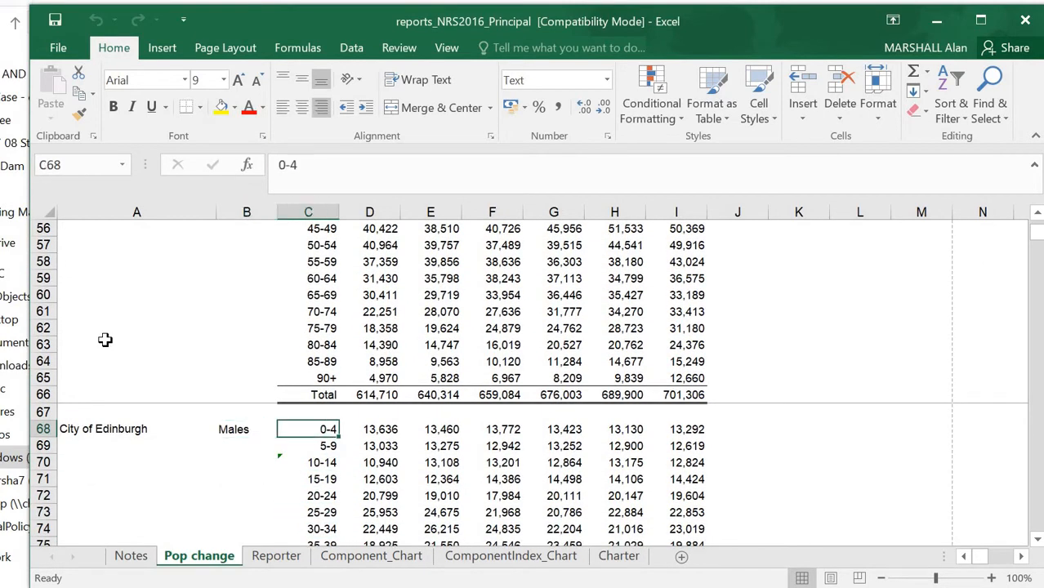
pyautogui.press('Right')
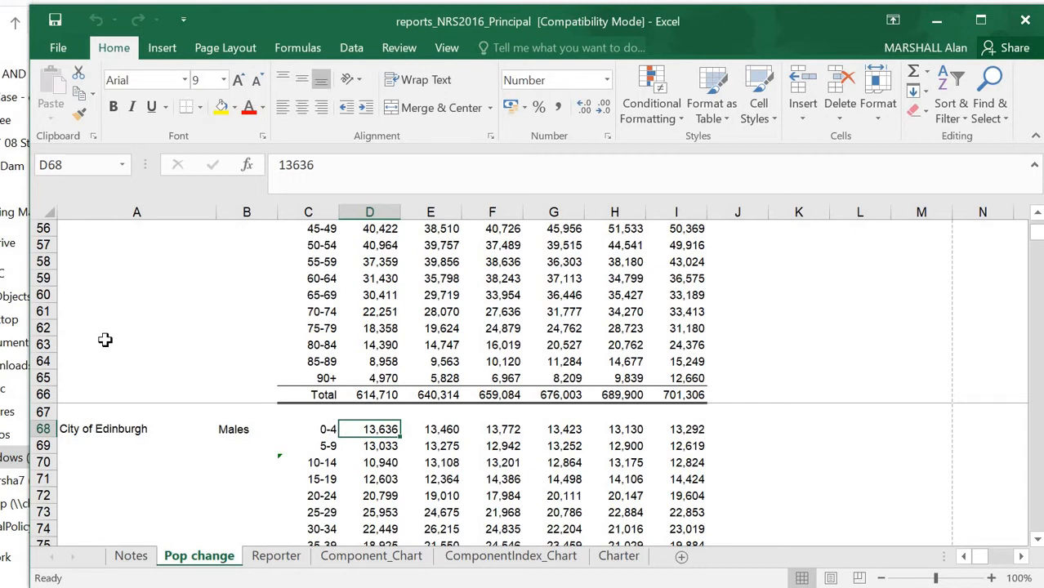
pyautogui.press('Right')
pyautogui.press('Right')
pyautogui.press('Right')
pyautogui.press('Right')
pyautogui.press('Right')
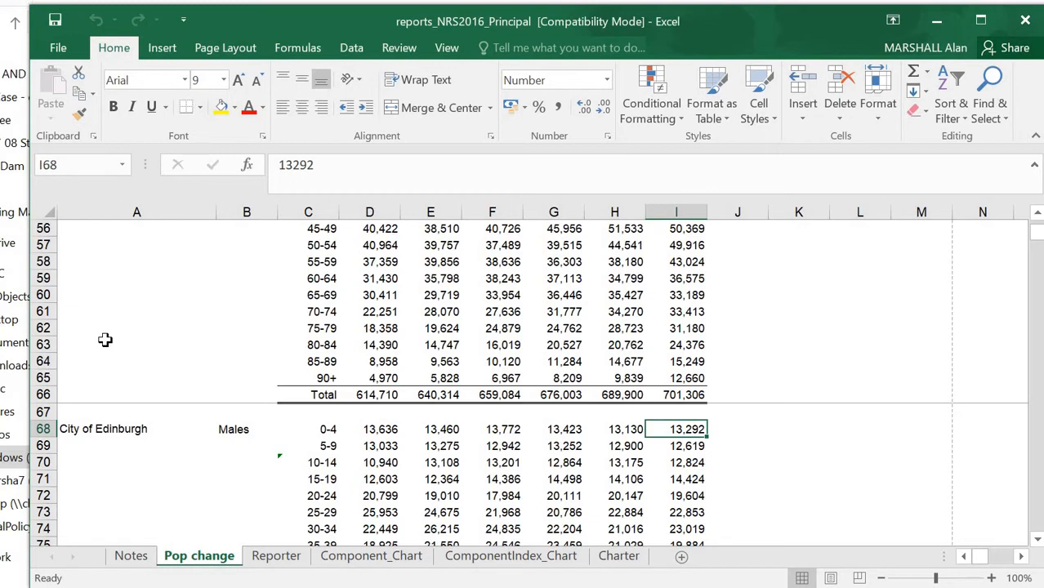
pyautogui.press('Down')
pyautogui.press('Left')
pyautogui.press('Left')
pyautogui.press('Left')
pyautogui.press('Left')
pyautogui.press('Left')
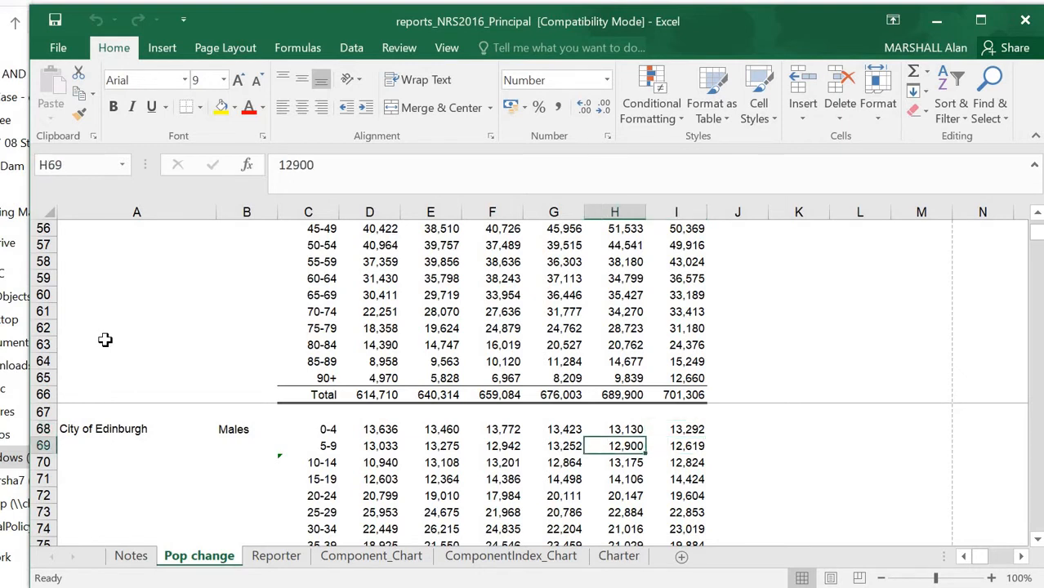
pyautogui.press('Left')
pyautogui.press('Right')
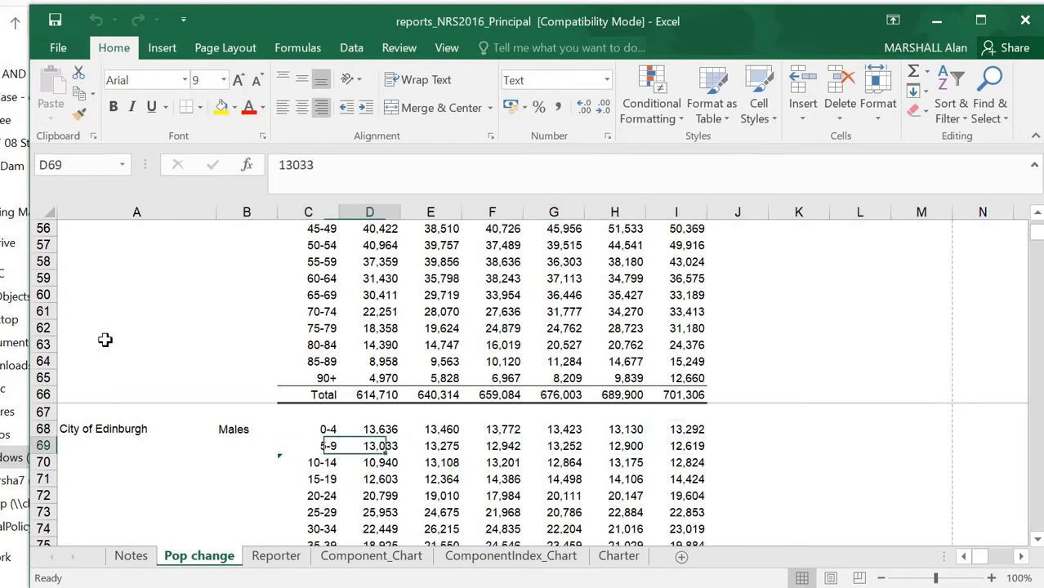
pyautogui.press('Left')
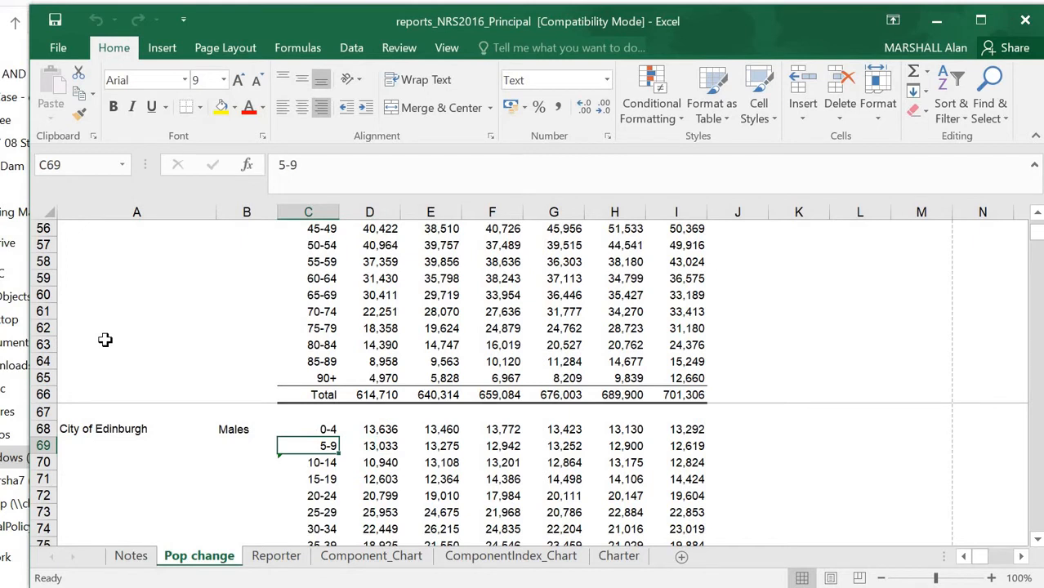
pyautogui.press('Right')
pyautogui.press('Left')
pyautogui.press('Down')
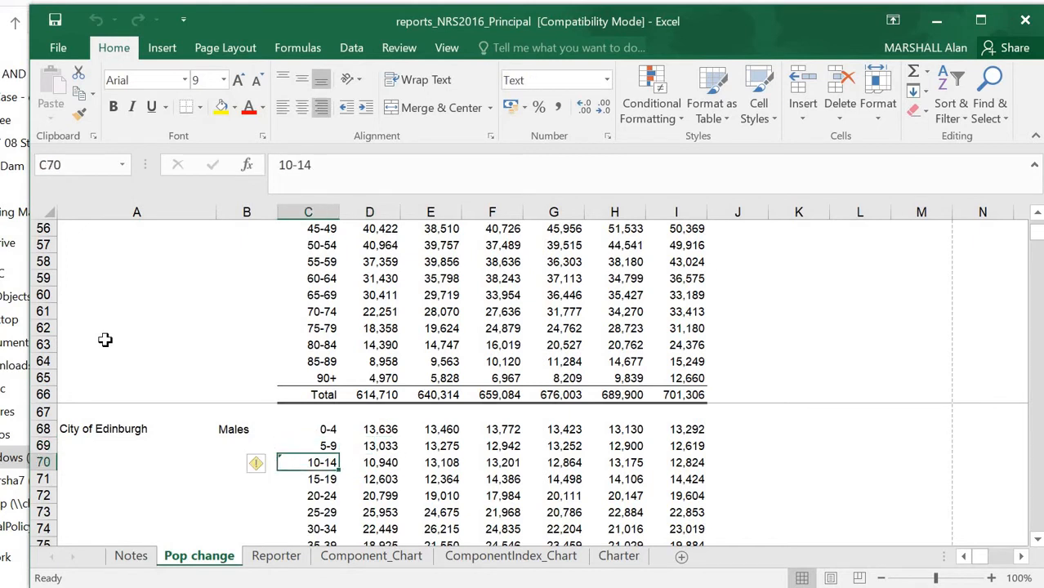
pyautogui.press('Up')
pyautogui.press('Right')
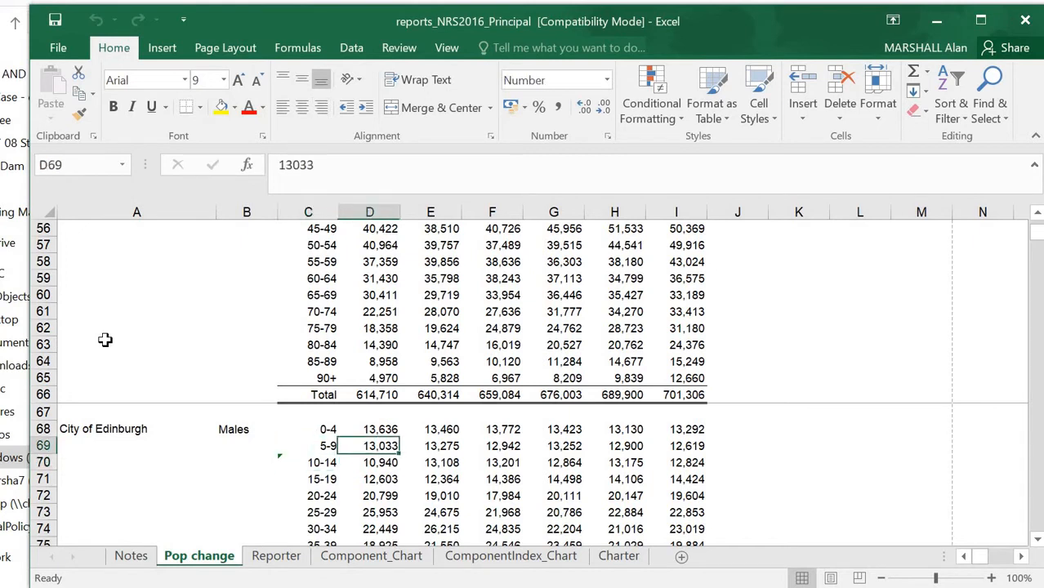
pyautogui.press('Left')
pyautogui.press('Down')
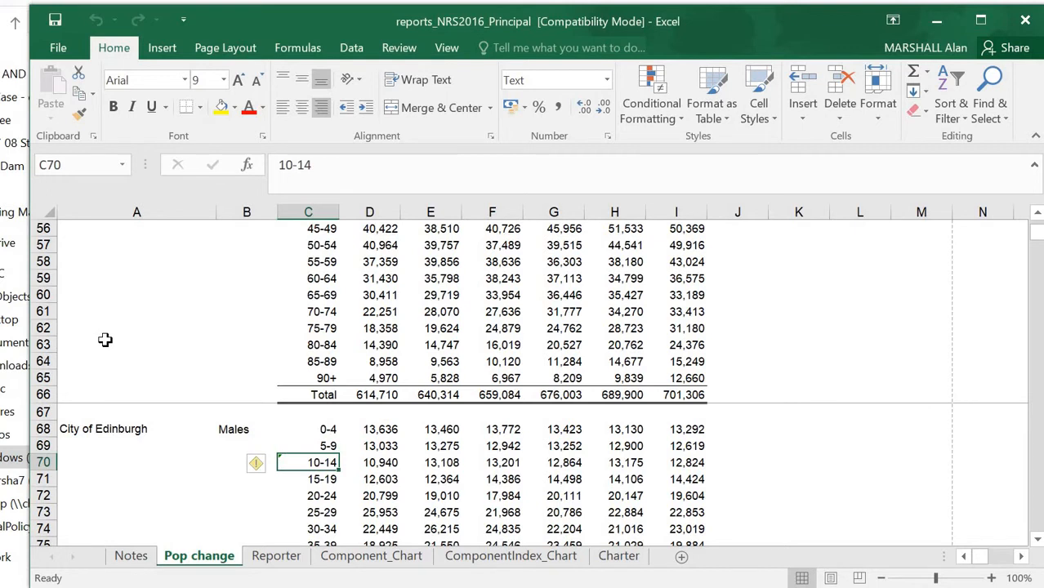
# Step: Return to the Reporter sheet and set the report's age level to "Choose your own age groups"
pyautogui.click(286, 559)
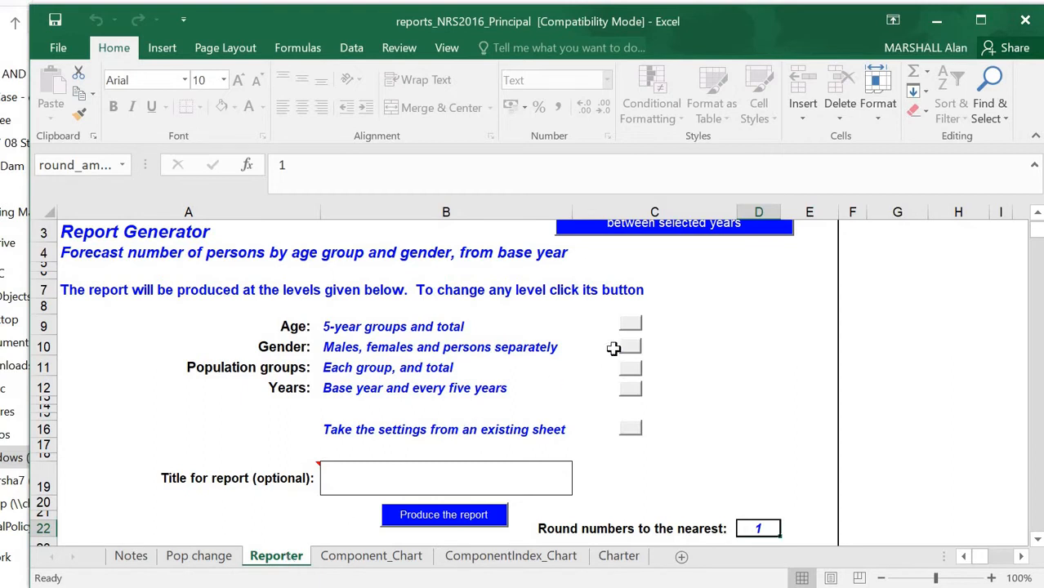
pyautogui.click(634, 327)
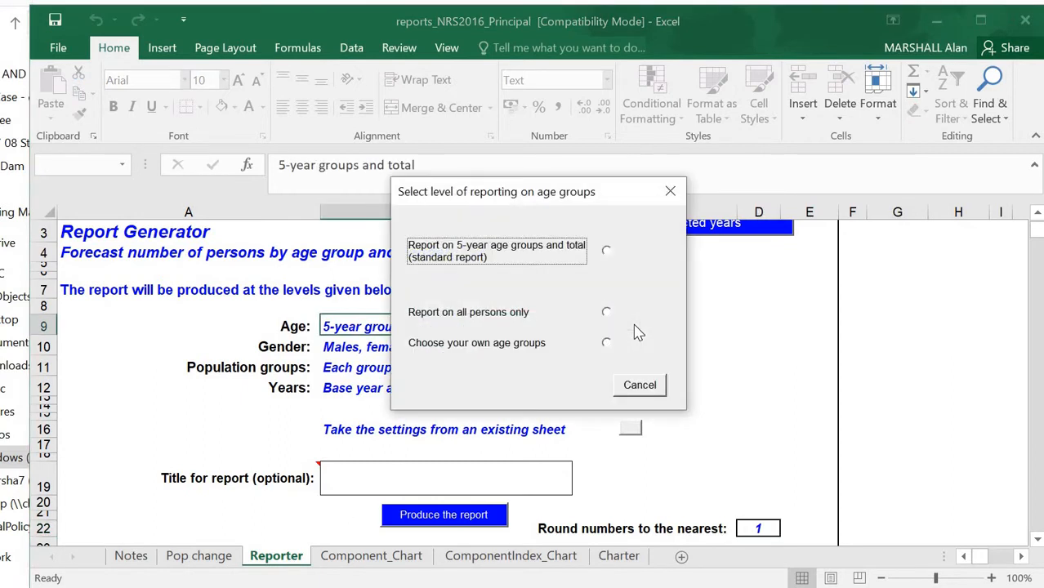
pyautogui.click(607, 343)
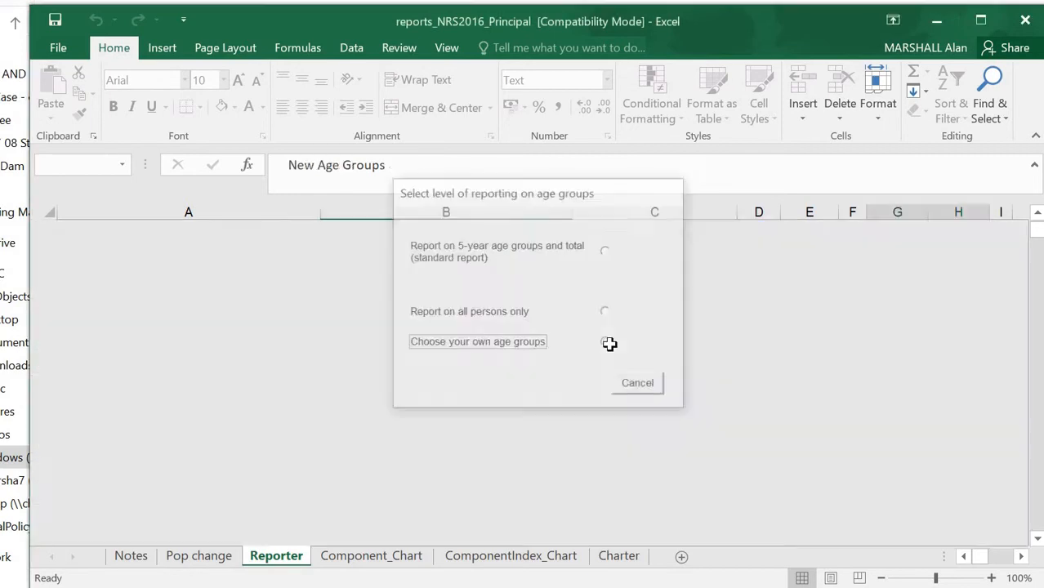
# Step: Define the report's new age groups as 0 to 15 and 65 to 90, and accept them
pyautogui.moveTo(187, 278)
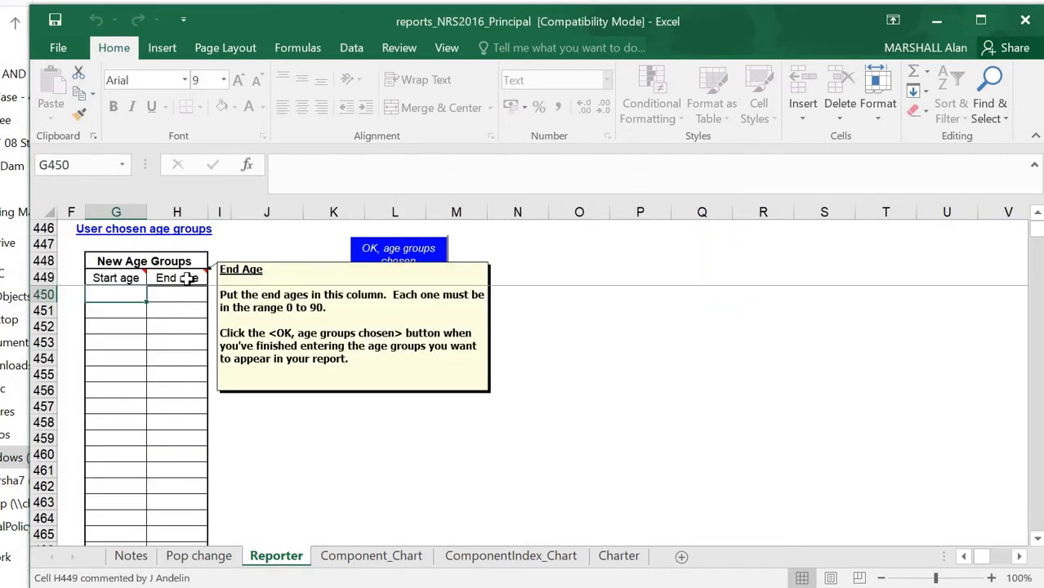
pyautogui.write('0')
pyautogui.press('Tab')
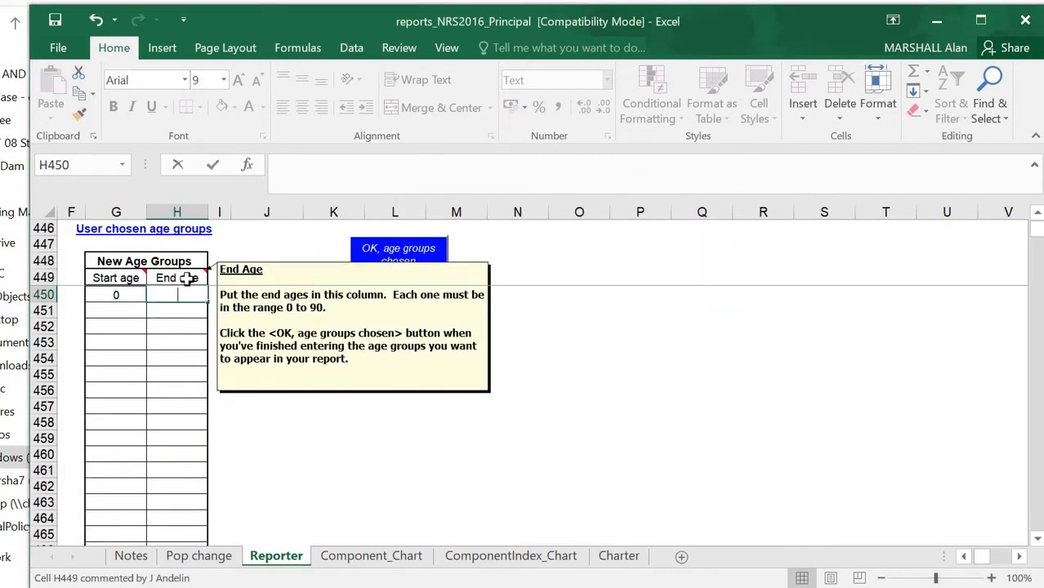
pyautogui.write('15')
pyautogui.click(118, 313)
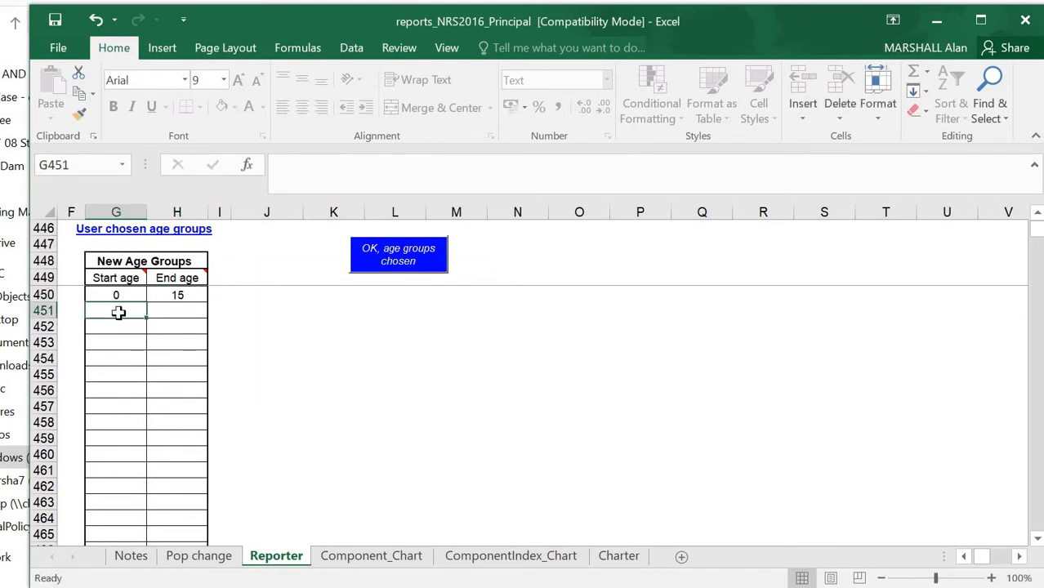
pyautogui.write('65')
pyautogui.click(118, 313)
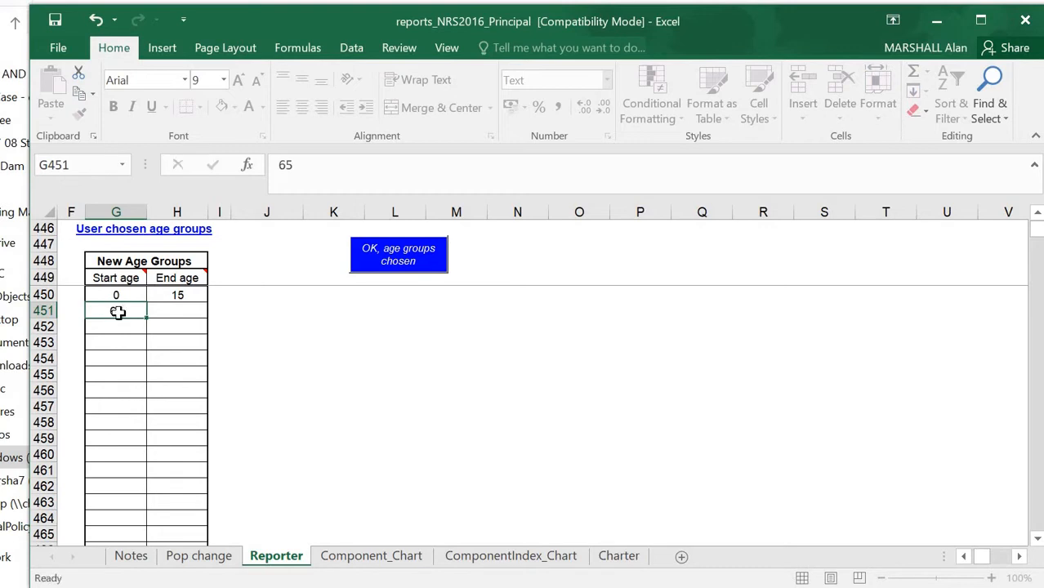
pyautogui.press('Tab')
pyautogui.write('90')
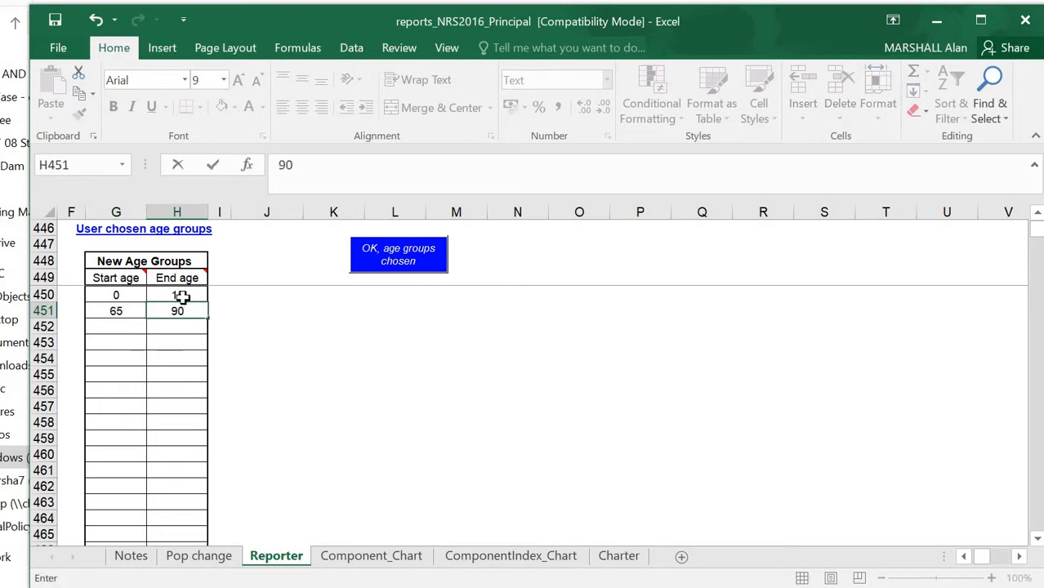
pyautogui.click(399, 257)
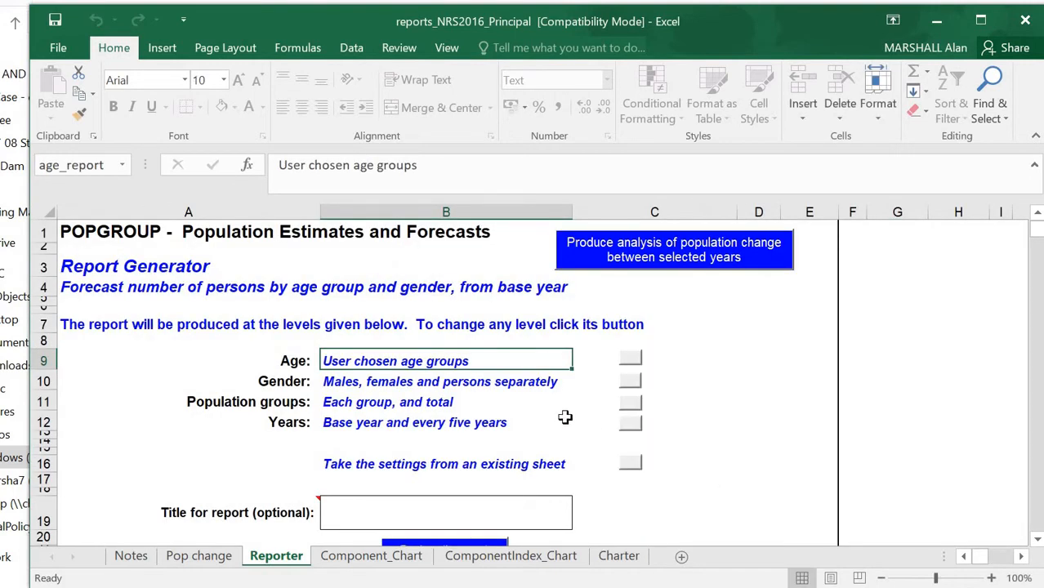
# Step: Set the report's years to selected years only, choosing 2016 and 2041
pyautogui.click(631, 424)
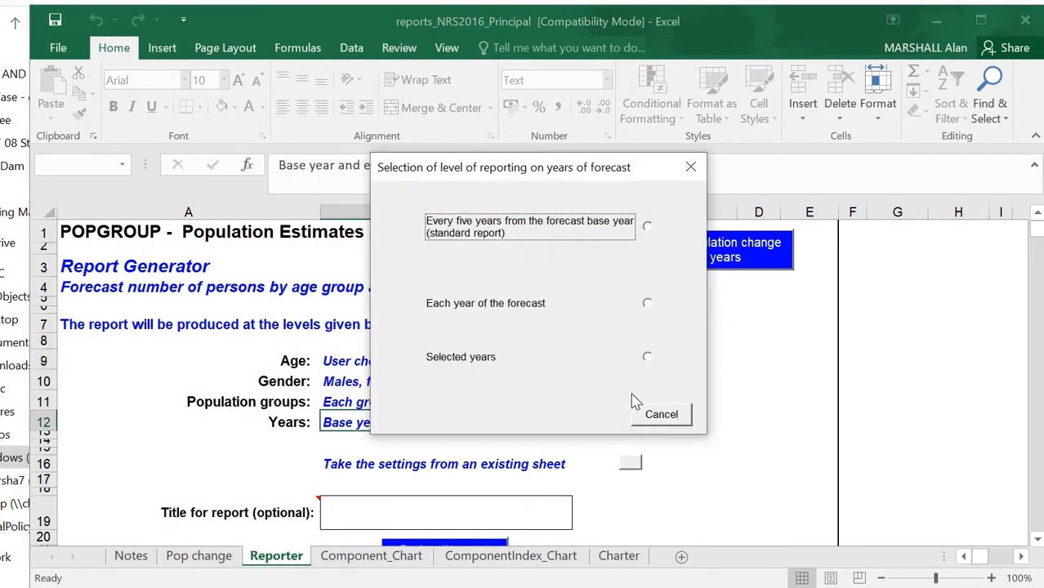
pyautogui.click(648, 358)
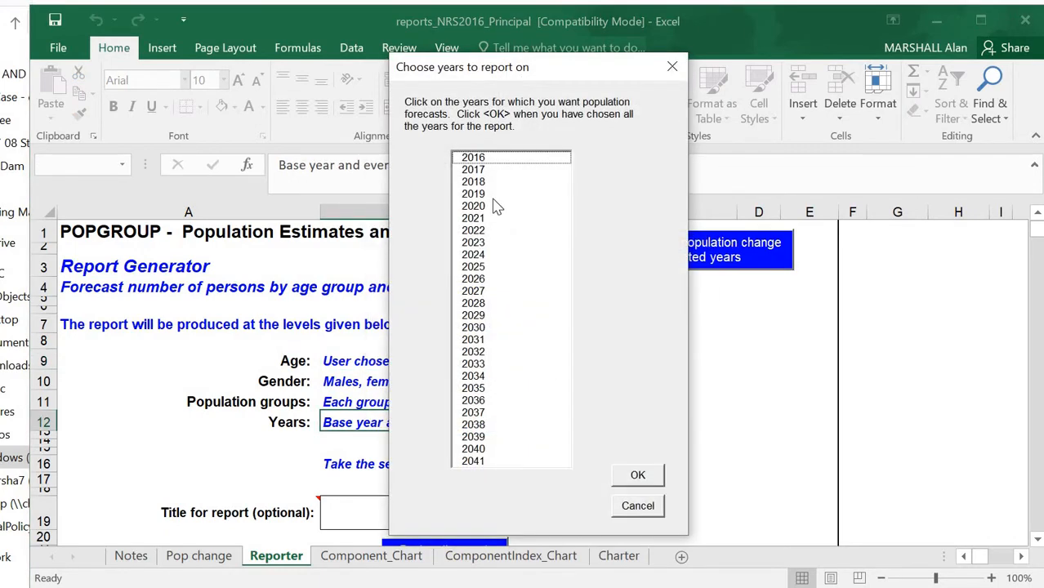
pyautogui.click(473, 159)
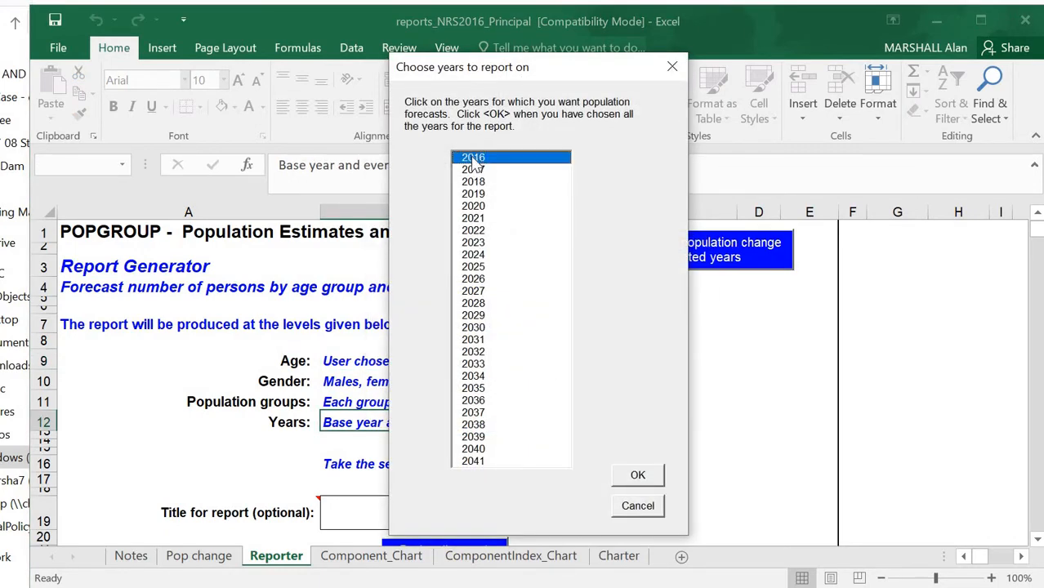
pyautogui.click(500, 463)
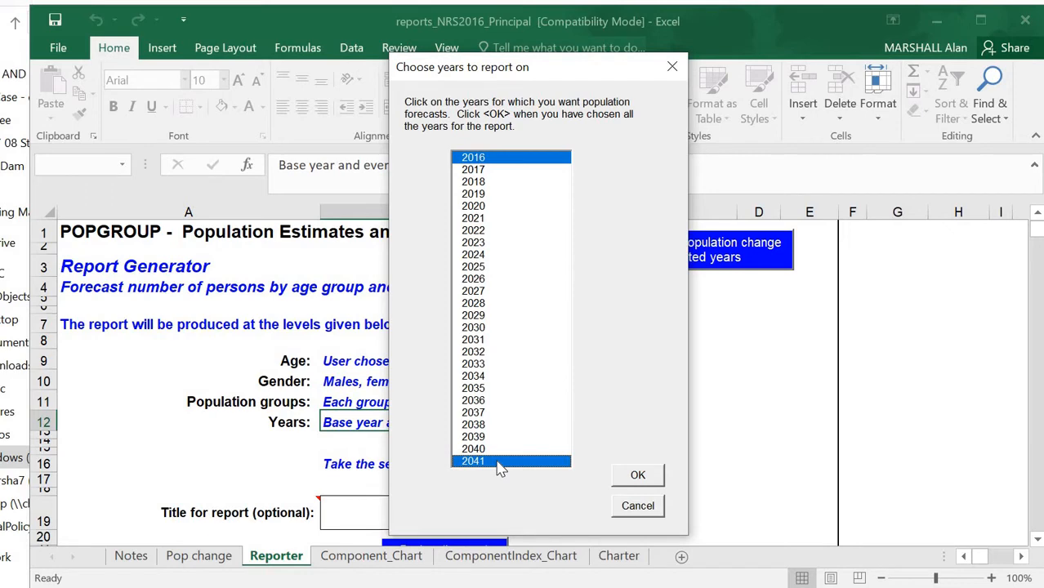
pyautogui.click(634, 477)
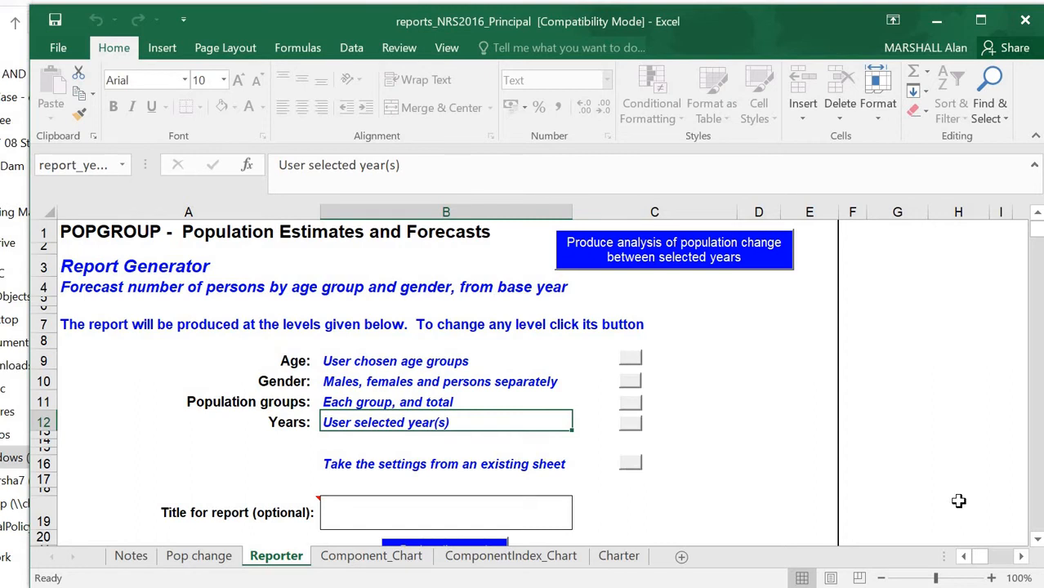
# Step: Produce the report with the chosen settings on a new worksheet called "pop change2"
pyautogui.click(1037, 541)
pyautogui.click(1038, 541)
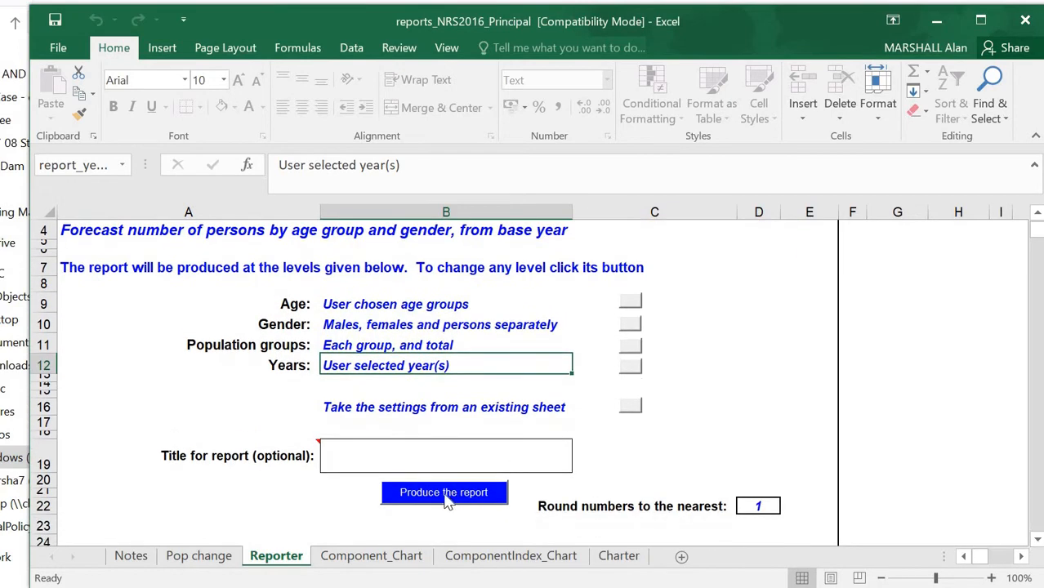
pyautogui.click(445, 495)
pyautogui.write('pop ')
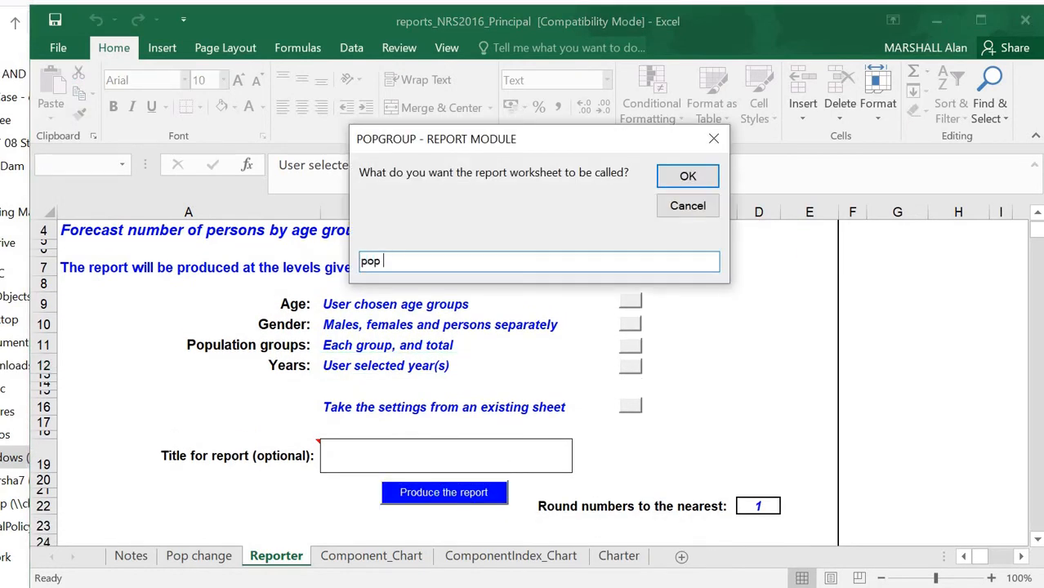
pyautogui.write('change2')
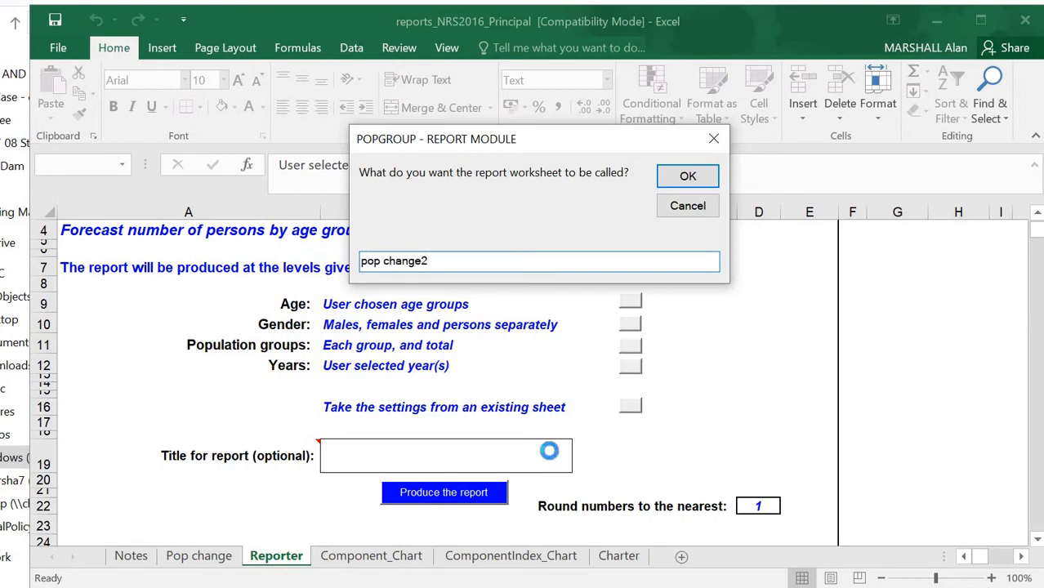
pyautogui.click(700, 178)
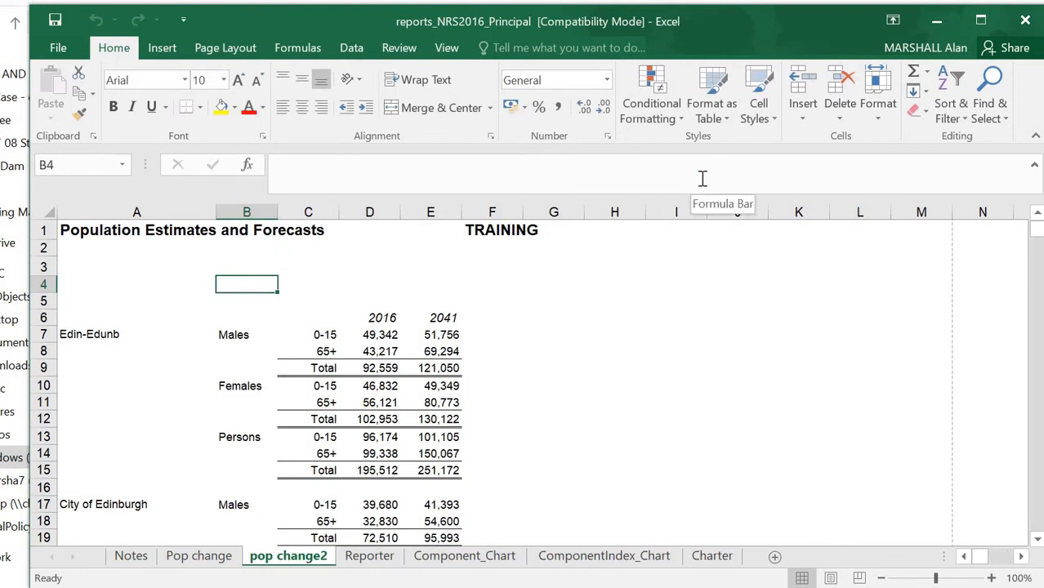
# Step: Examine the new report's age groups and the City of Edinburgh male figures for ages 0-15 in 2016 and 2041
pyautogui.click(320, 335)
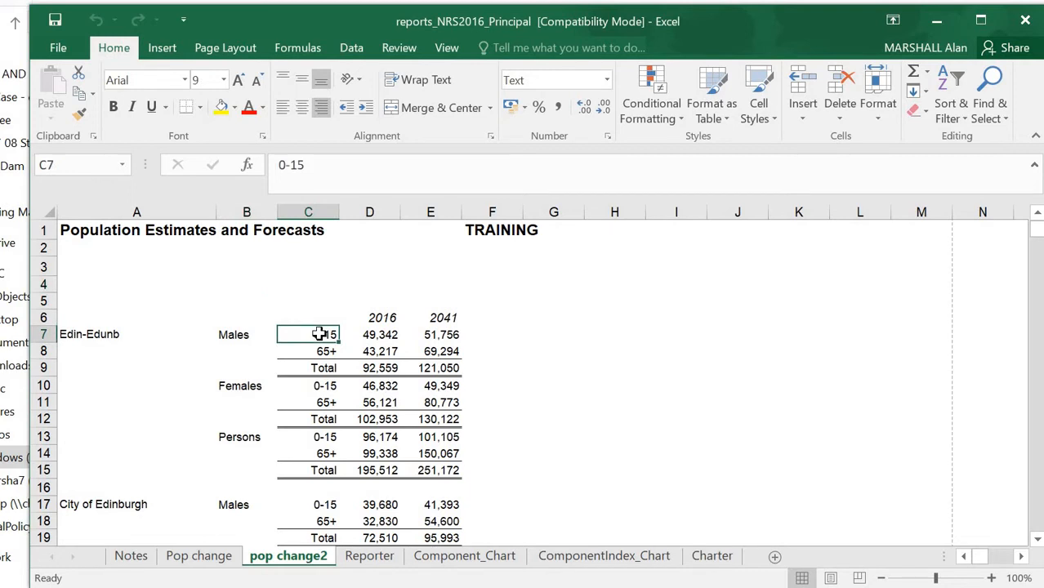
pyautogui.press('Down')
pyautogui.press('Down')
pyautogui.press('Down')
pyautogui.press('Down')
pyautogui.press('Down')
pyautogui.press('Down')
pyautogui.press('Down')
pyautogui.press('Down')
pyautogui.press('Down')
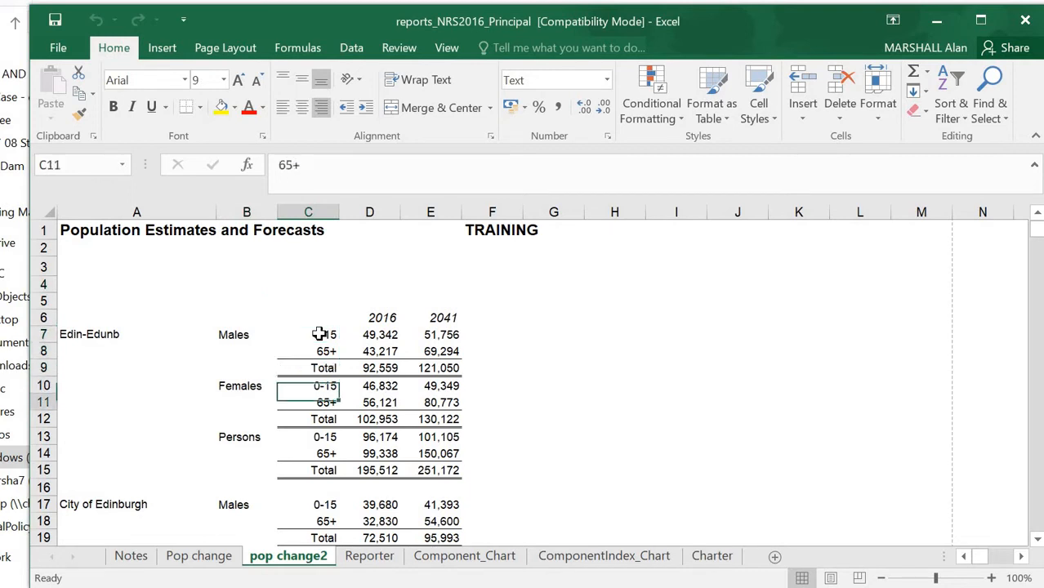
pyautogui.press('Down')
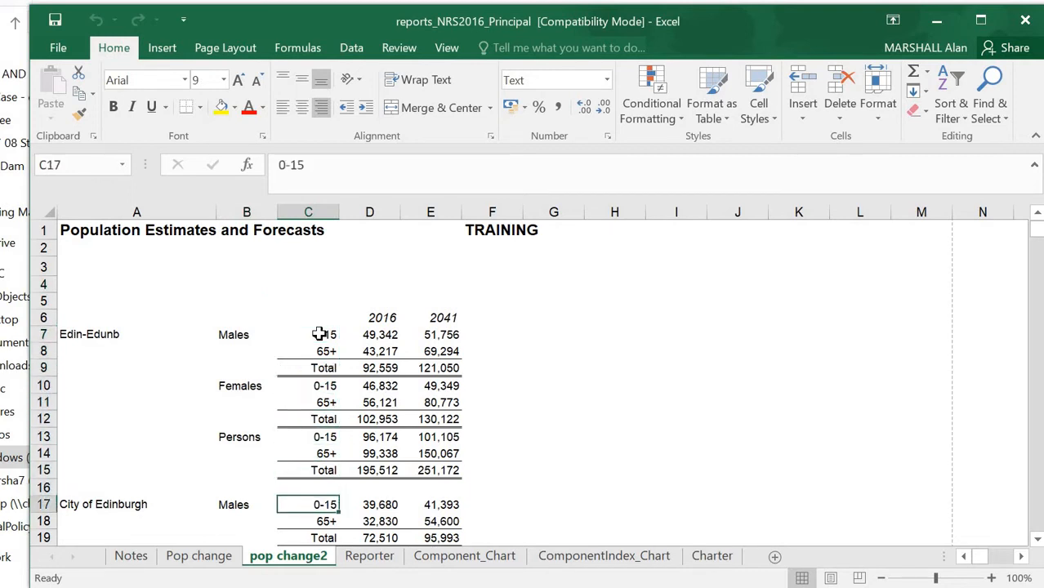
pyautogui.press('Down')
pyautogui.press('Up')
pyautogui.press('Right')
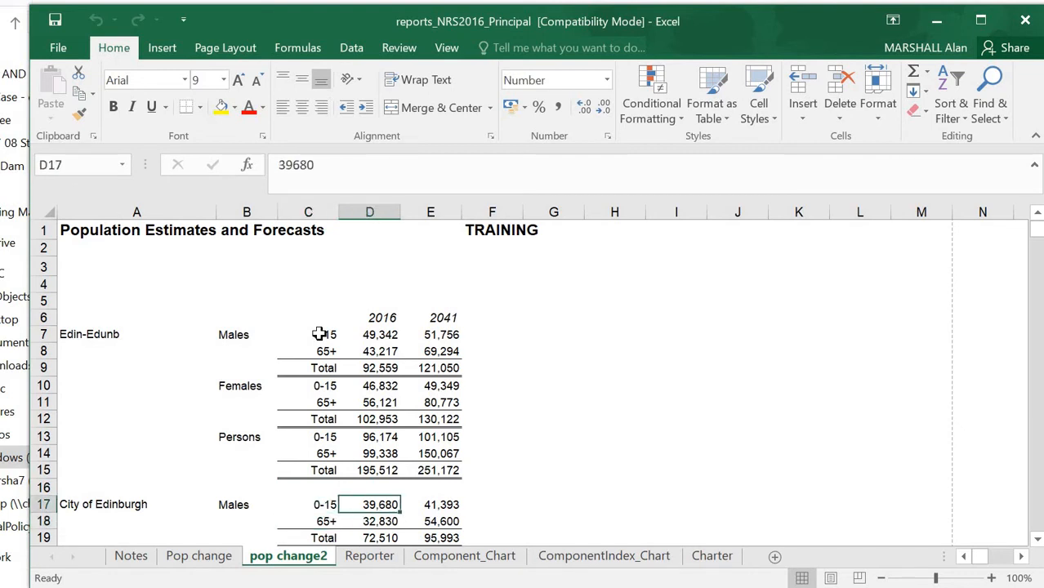
pyautogui.press('Right')
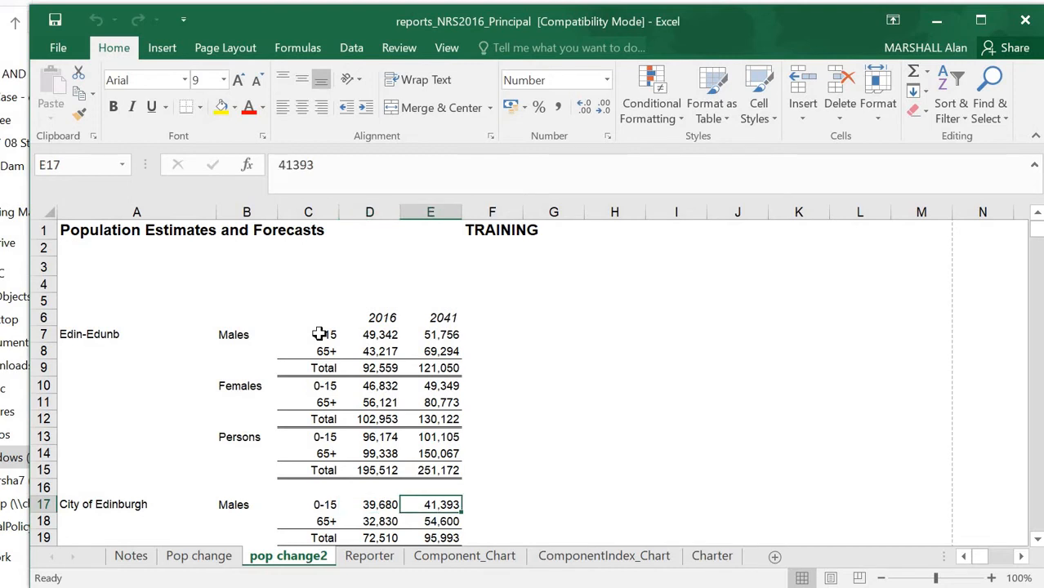
# Step: Compare the City of Edinburgh male figures for ages 65+ between 2016 and 2041
pyautogui.press('Down')
pyautogui.press('Left')
pyautogui.press('Left')
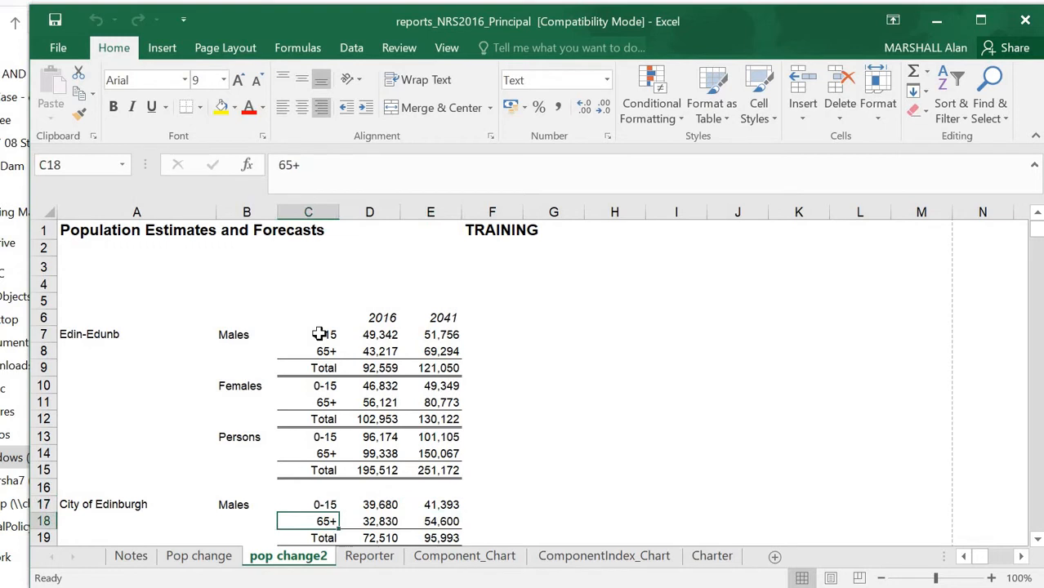
pyautogui.press('Right')
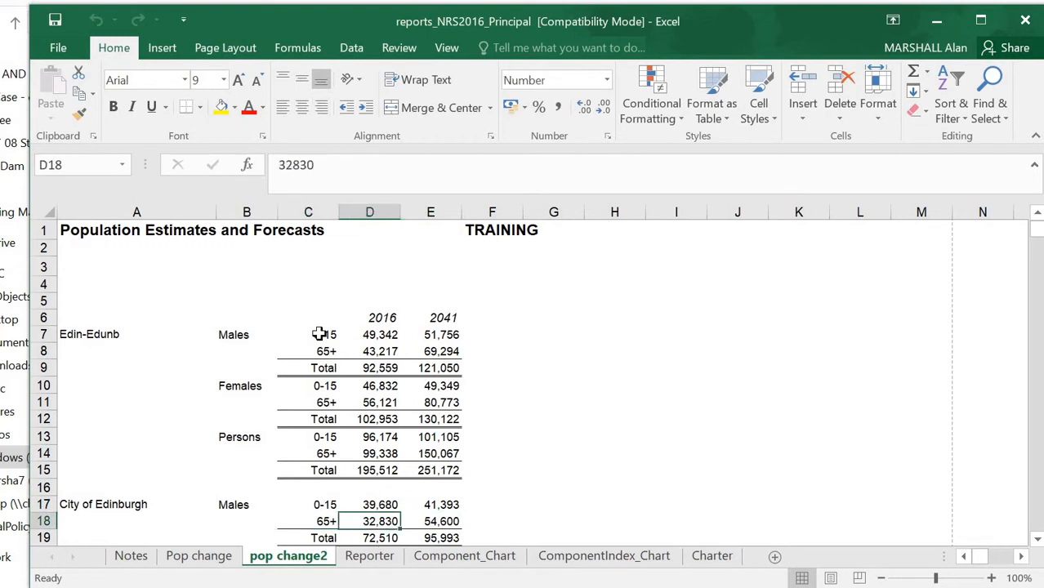
pyautogui.press('Right')
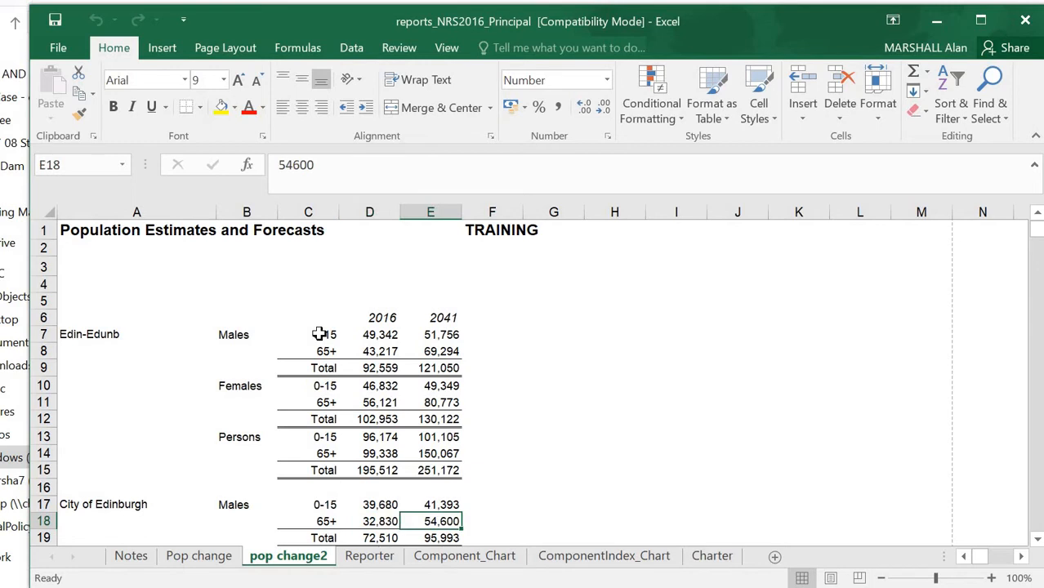
# Step: Return to the Reporter sheet and produce the population change analysis for the first and last years of the forecast
pyautogui.click(376, 557)
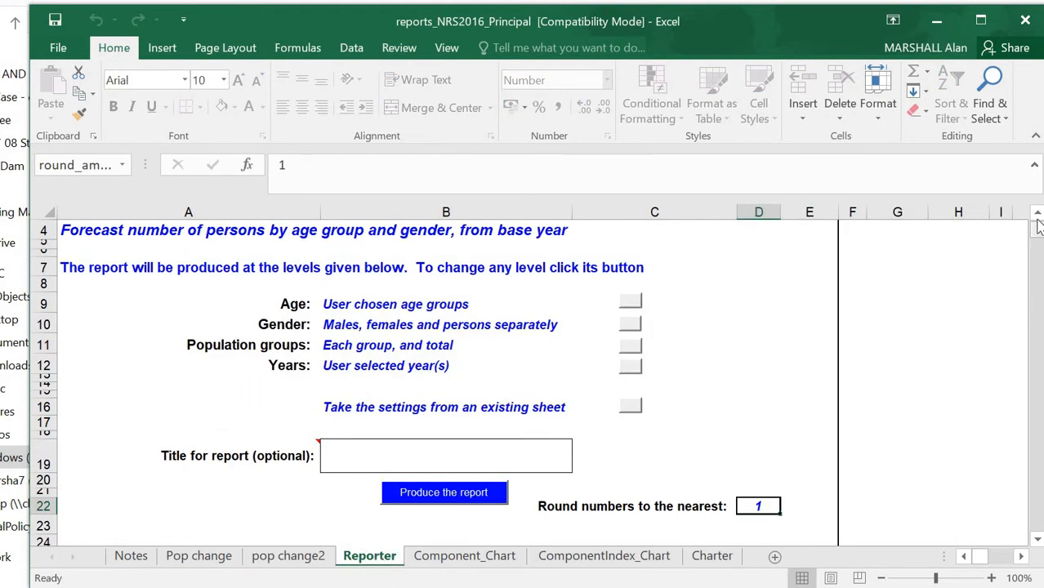
pyautogui.moveTo(1038, 239); pyautogui.dragTo(1037, 220)
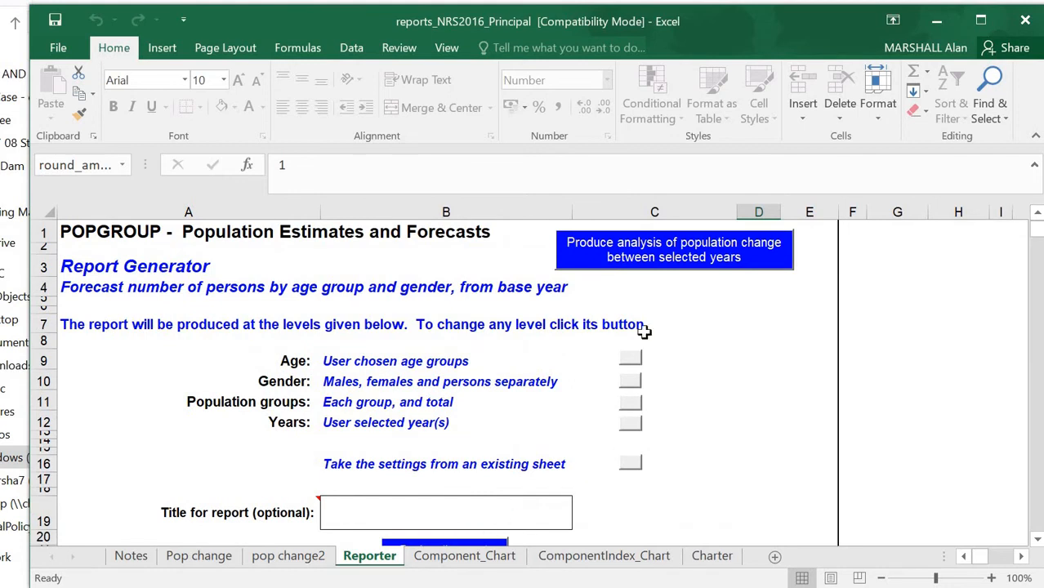
pyautogui.click(653, 260)
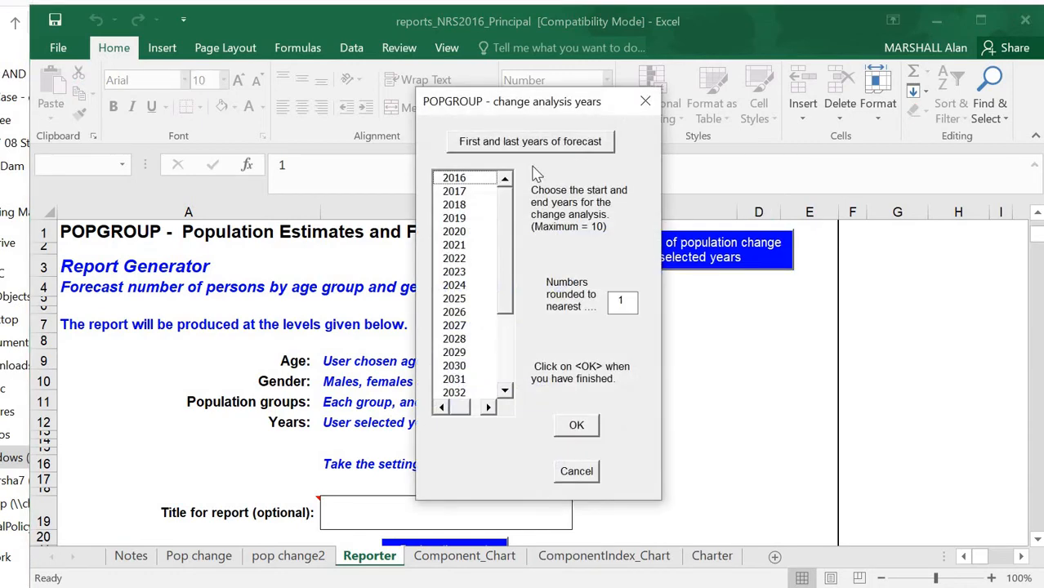
pyautogui.click(496, 143)
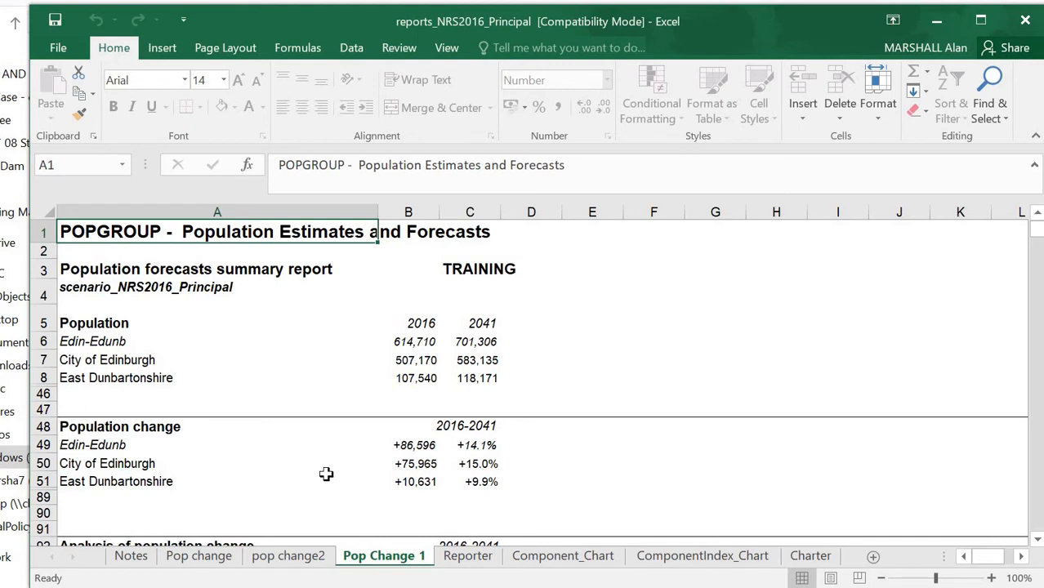
# Step: Check the 2016-2041 population change for City of Edinburgh in number and percent, and East Dunbartonshire's percentage change
pyautogui.click(409, 464)
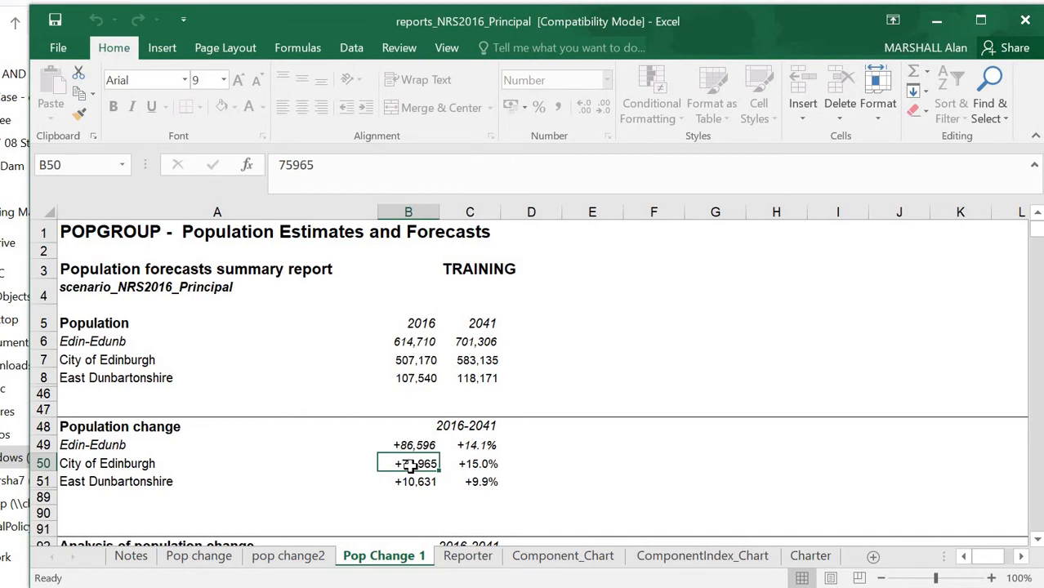
pyautogui.press('Right')
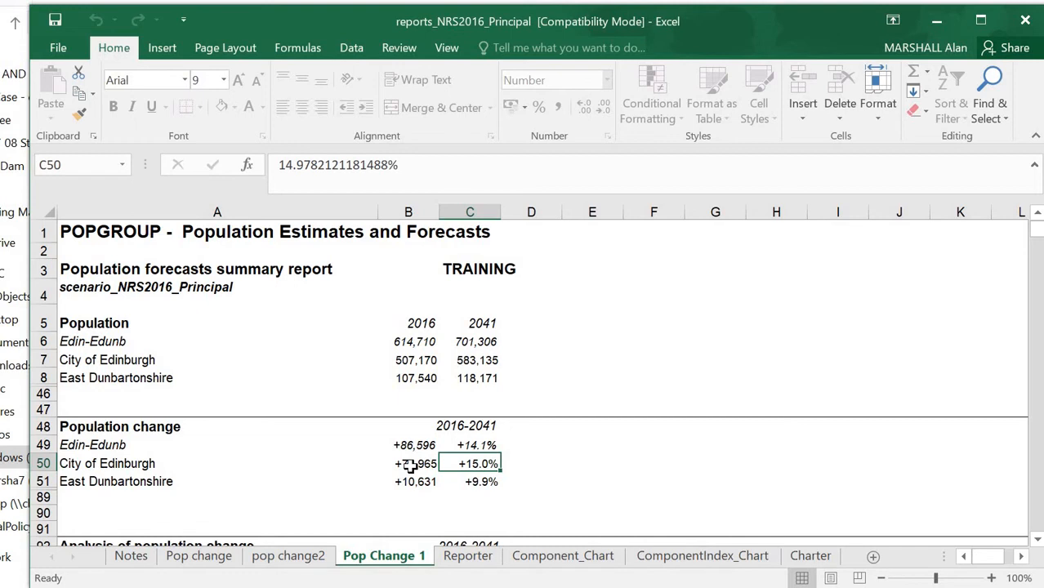
pyautogui.press('Down')
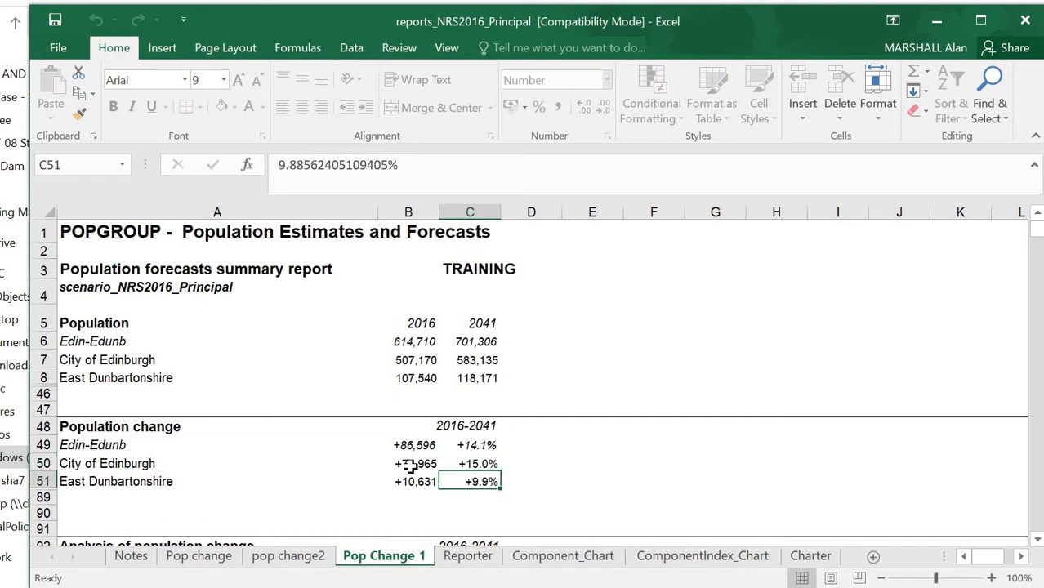
# Step: Examine City of Edinburgh's natural change, net migration and total change in the 2016-2041 analysis of population change
pyautogui.press('Down')
pyautogui.press('Down')
pyautogui.press('Down')
pyautogui.press('Down')
pyautogui.press('Down')
pyautogui.press('Down')
pyautogui.press('Down')
pyautogui.press('Down')
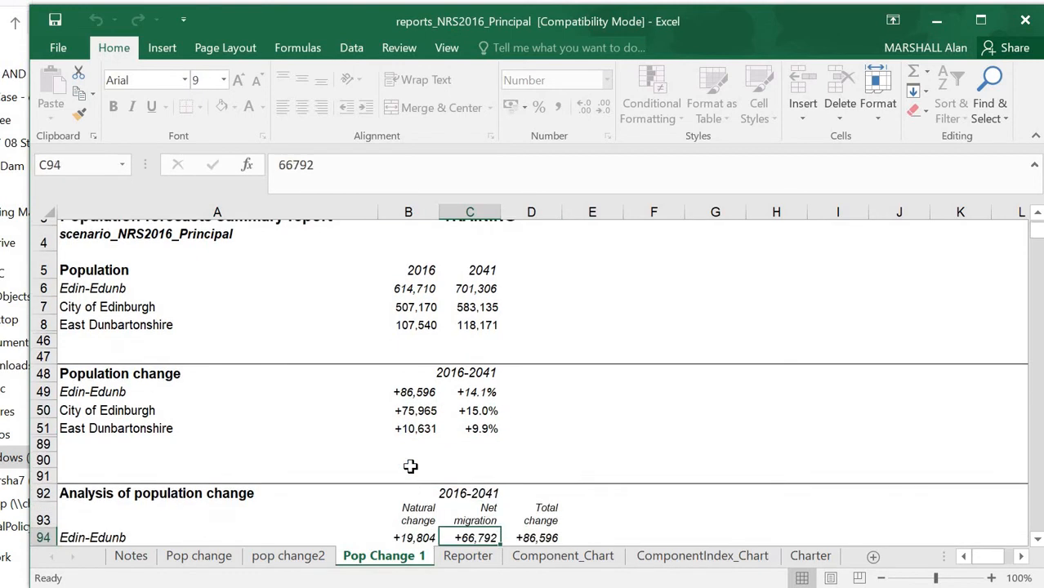
pyautogui.press('Down')
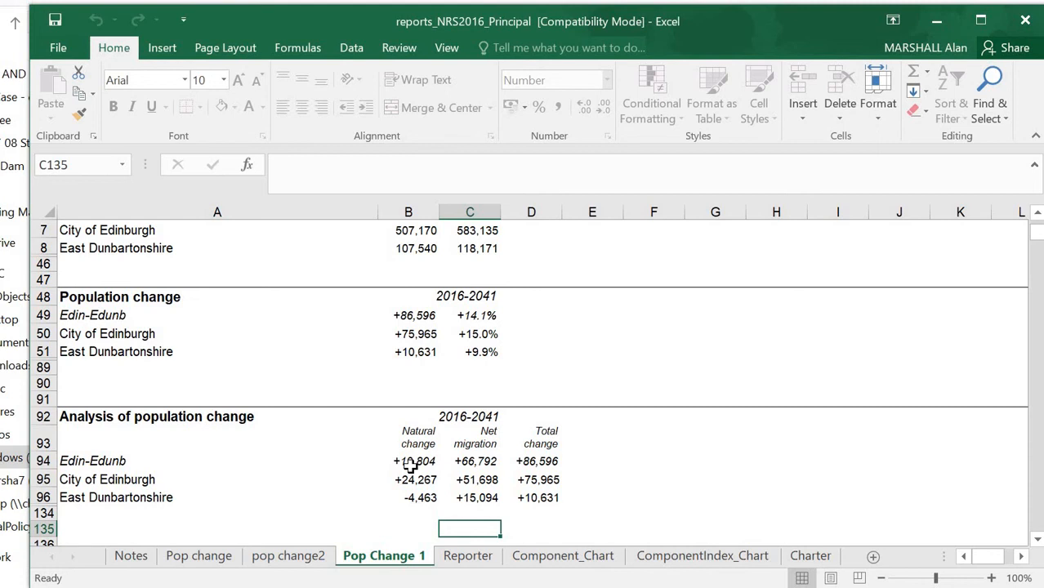
pyautogui.press('Up')
pyautogui.press('Up')
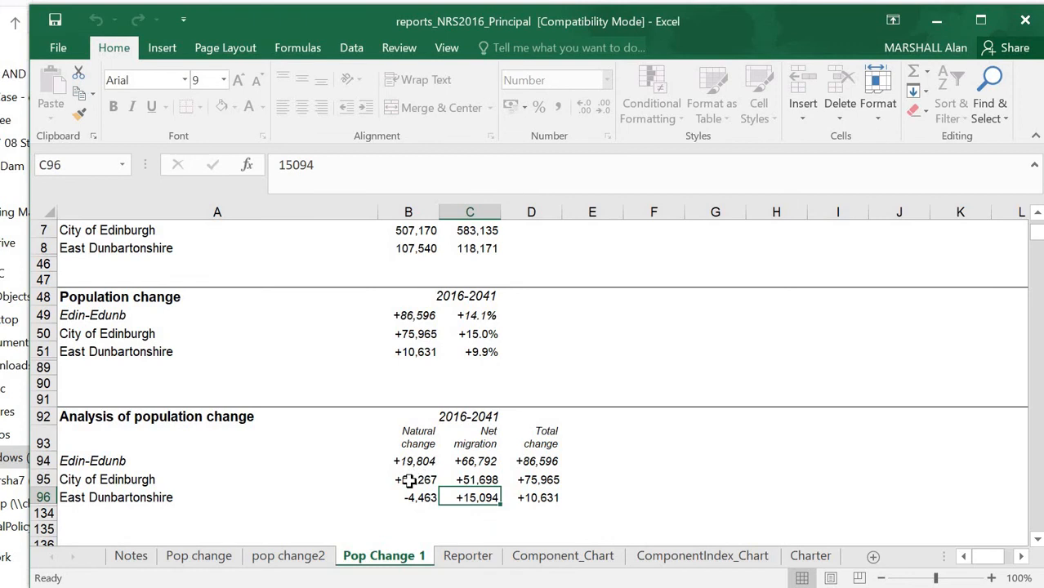
pyautogui.click(409, 482)
pyautogui.click(482, 481)
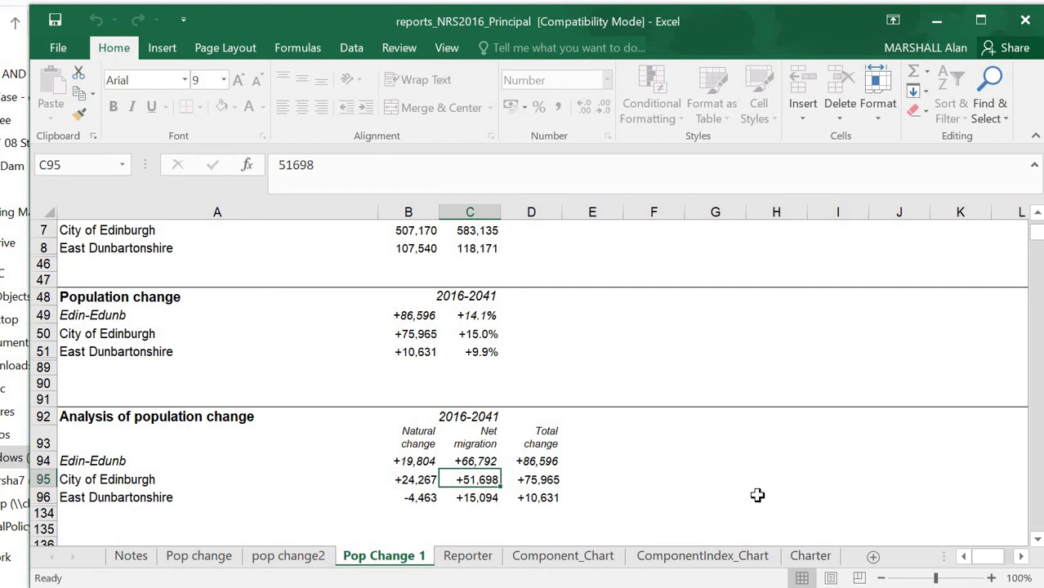
pyautogui.press('Right')
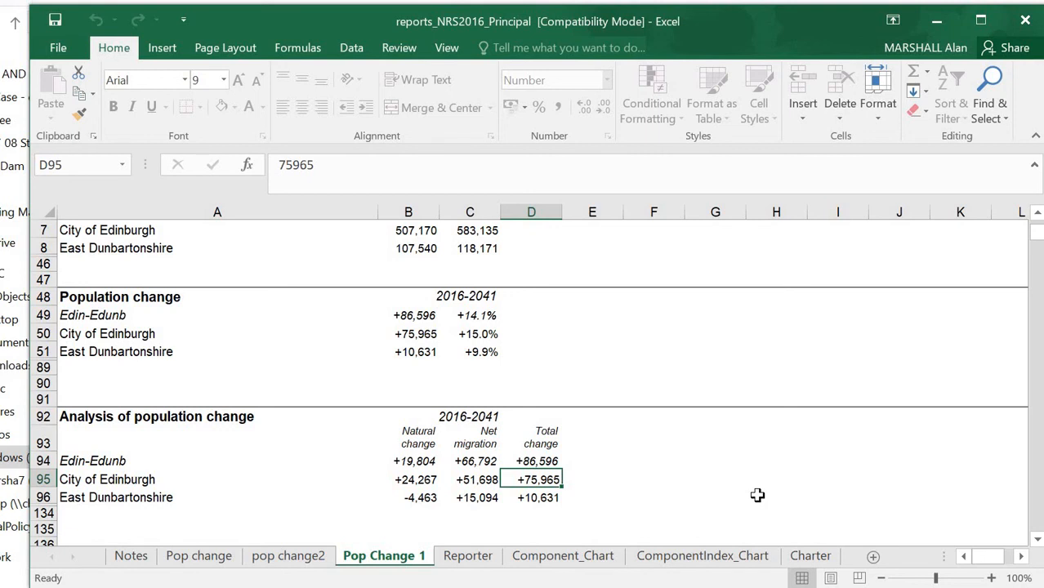
pyautogui.press('Left')
pyautogui.press('Left')
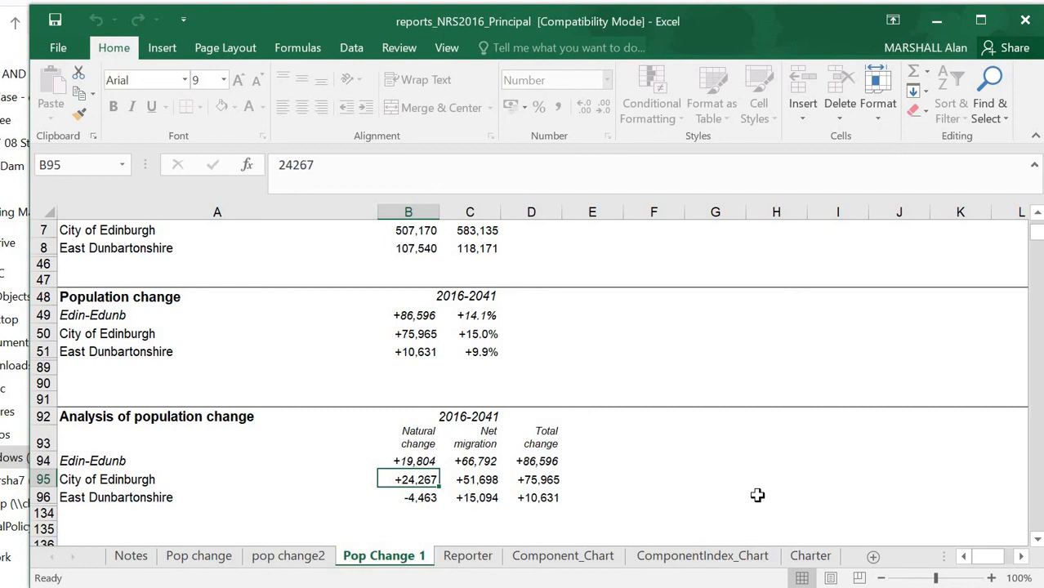
pyautogui.press('Right')
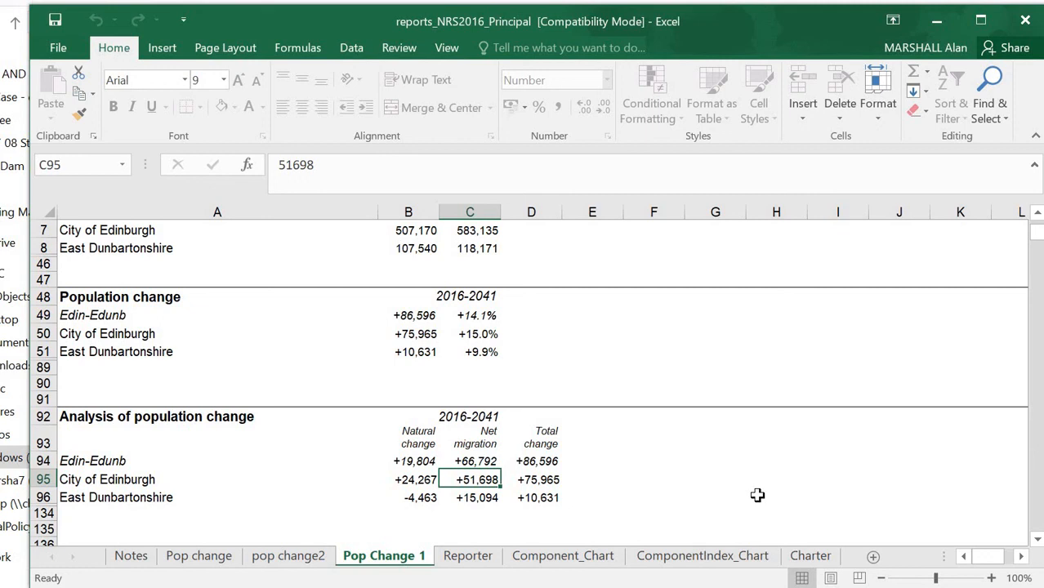
# Step: Compare East Dunbartonshire's net migration with its natural change in the 2016-2041 analysis
pyautogui.press('Down')
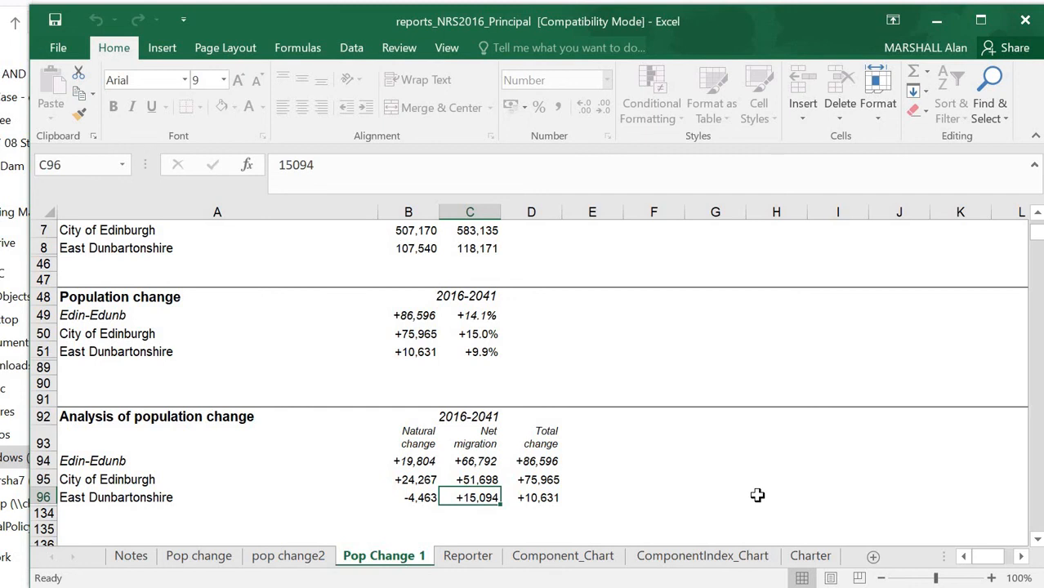
pyautogui.press('Left')
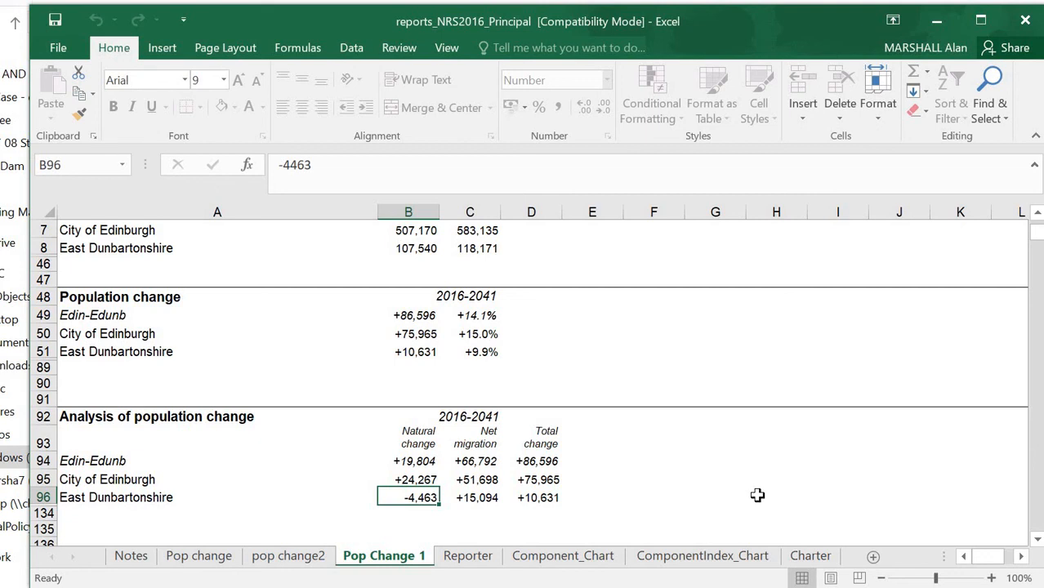
pyautogui.press('Right')
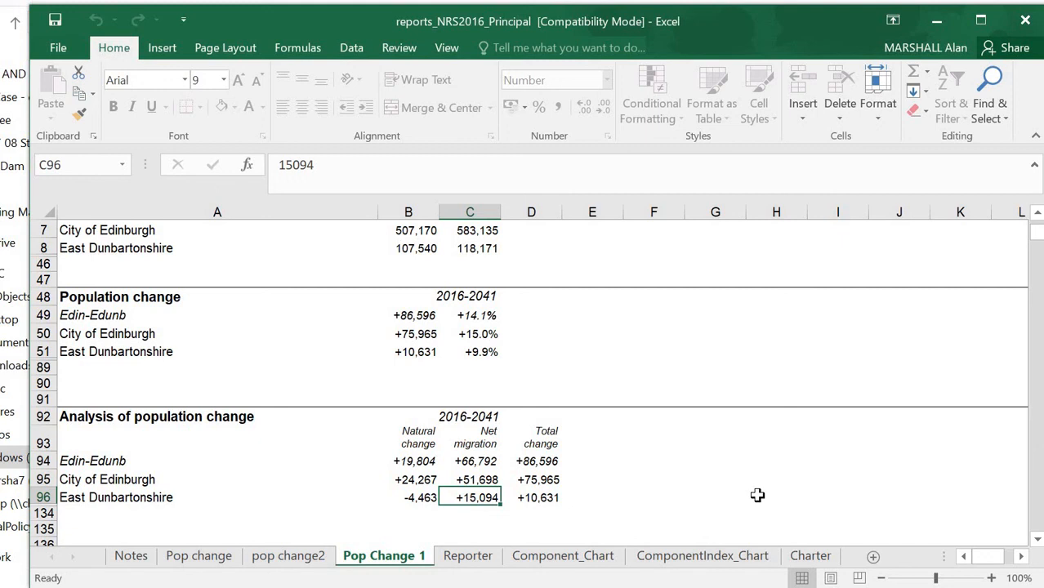
pyautogui.click(626, 373)
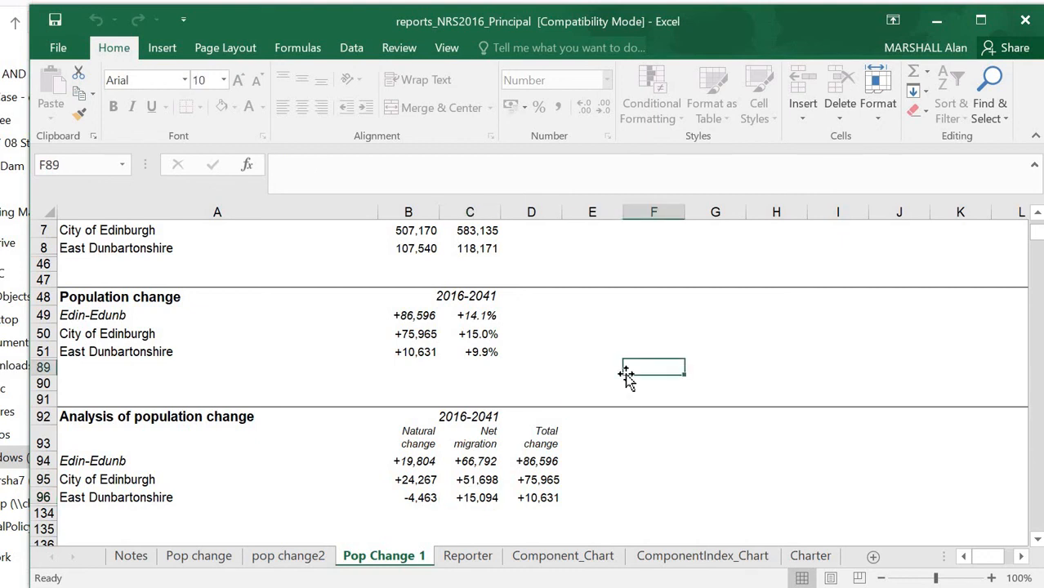